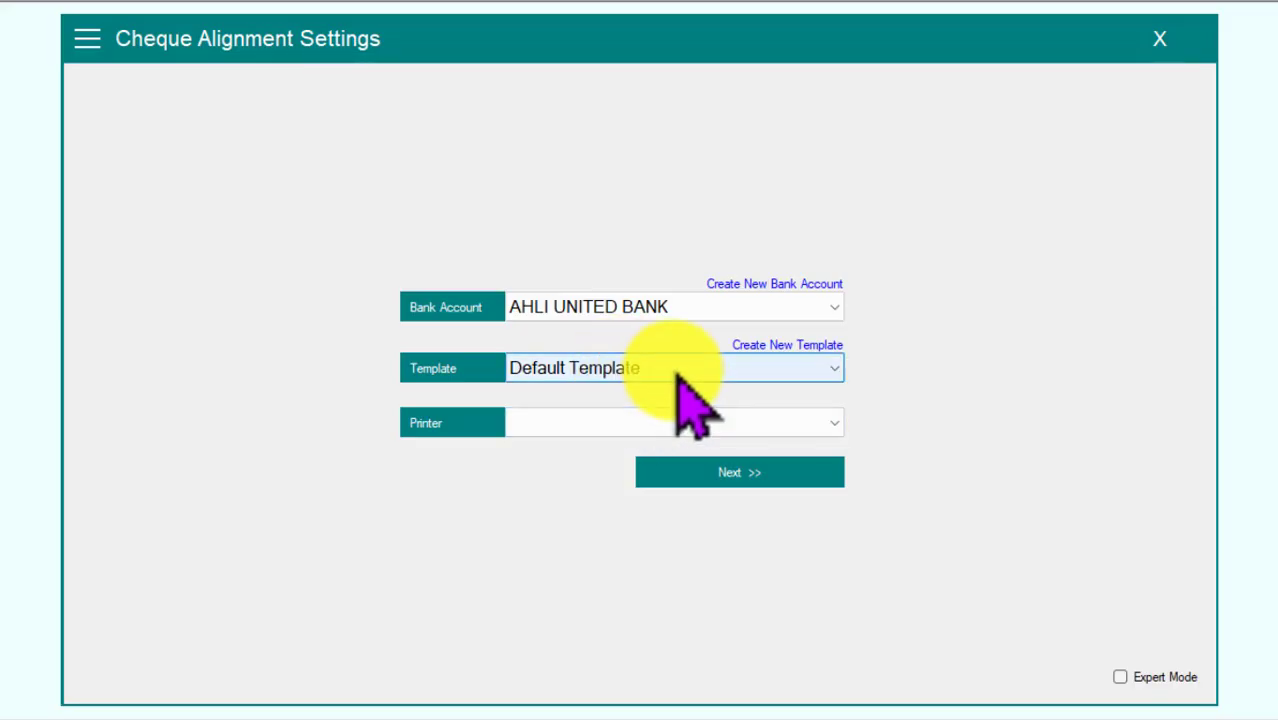
# - Create and save a new cheque template named AUB TEMPLATE for the AHLI UNITED BANK account
pyautogui.click(673, 372)
pyautogui.click(588, 398)
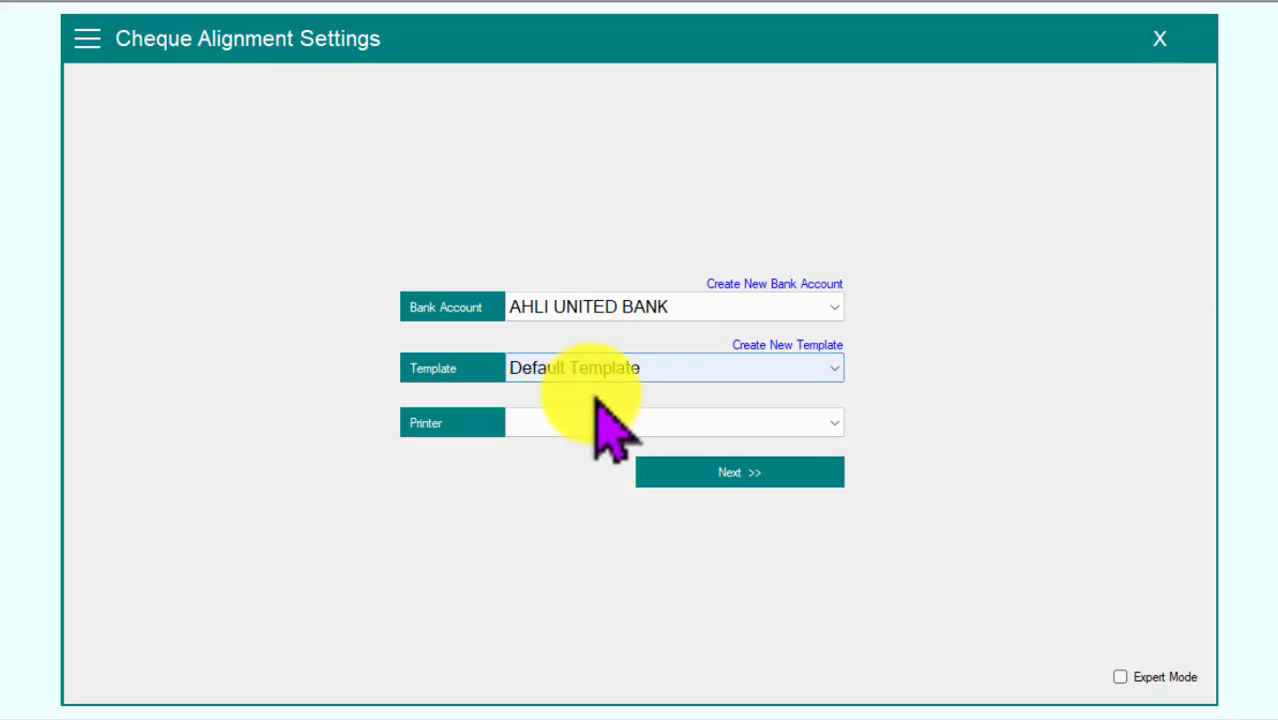
pyautogui.click(765, 346)
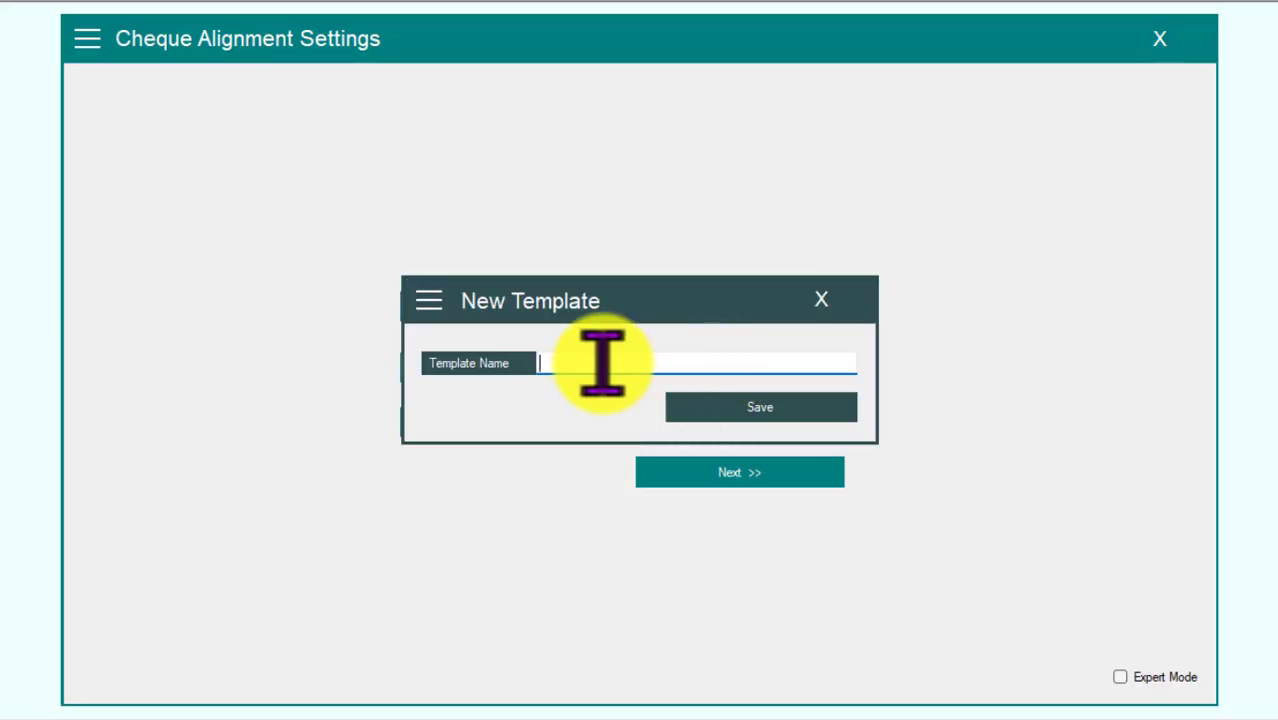
pyautogui.write('AUB TEMPLATE')
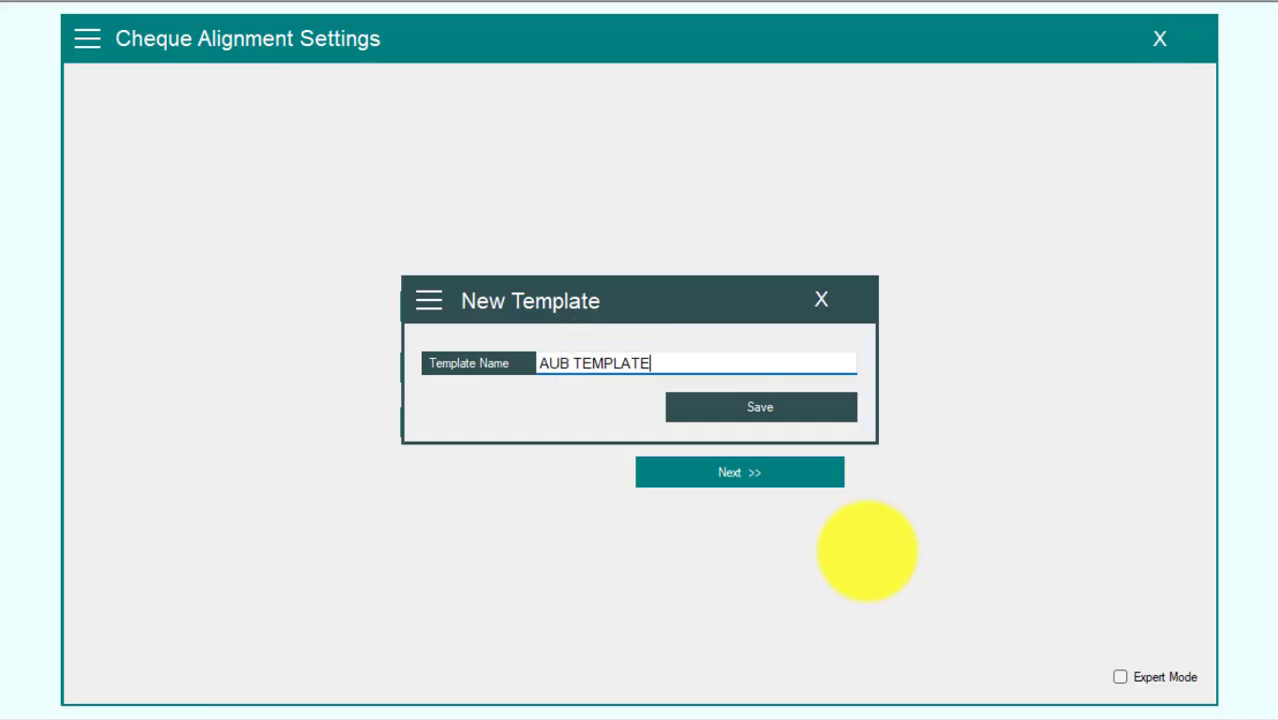
pyautogui.click(765, 407)
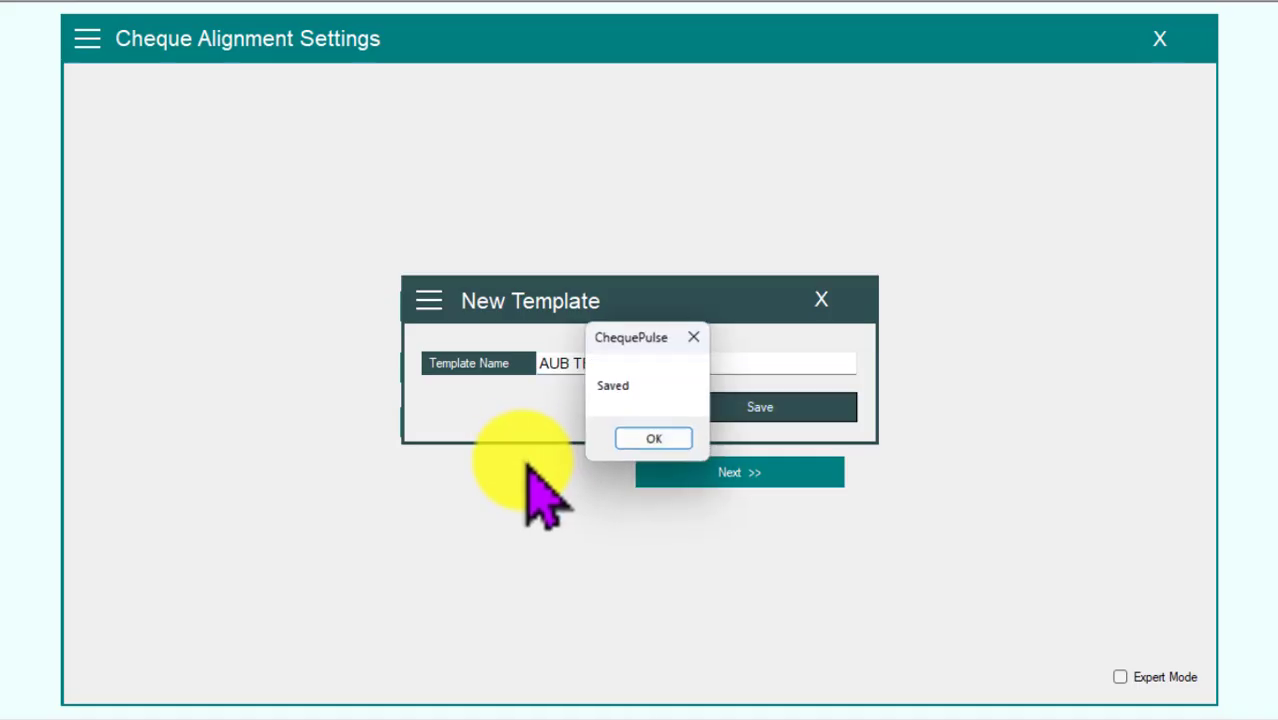
pyautogui.click(654, 440)
# - Select the Canon LBP6030/6040/6018L printer, enable Expert Mode and continue to the cheque size page
pyautogui.click(612, 426)
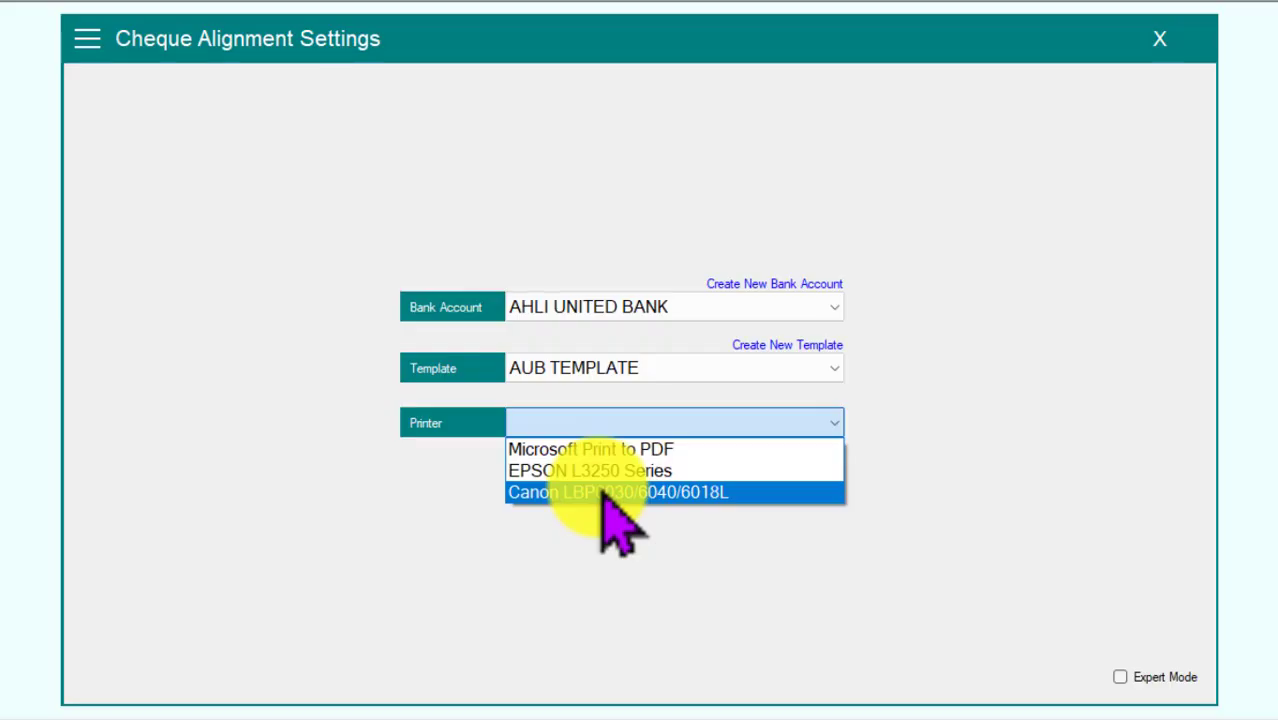
pyautogui.click(610, 492)
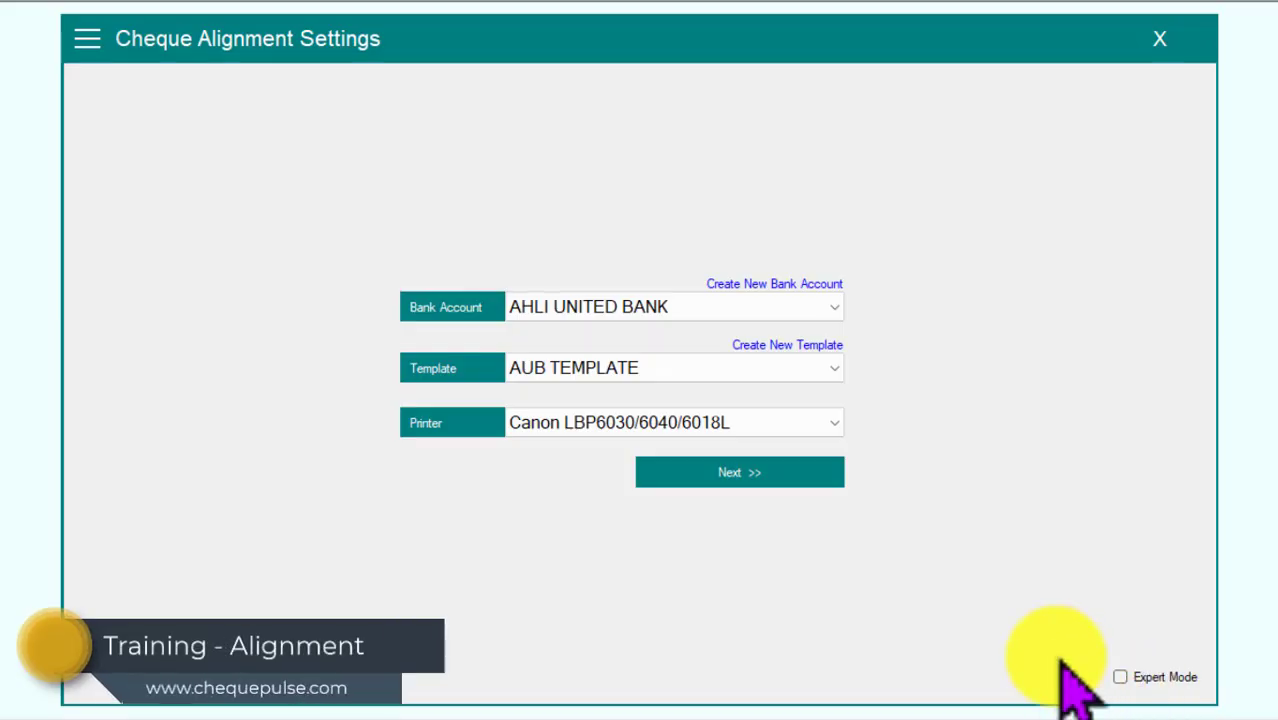
pyautogui.click(1121, 677)
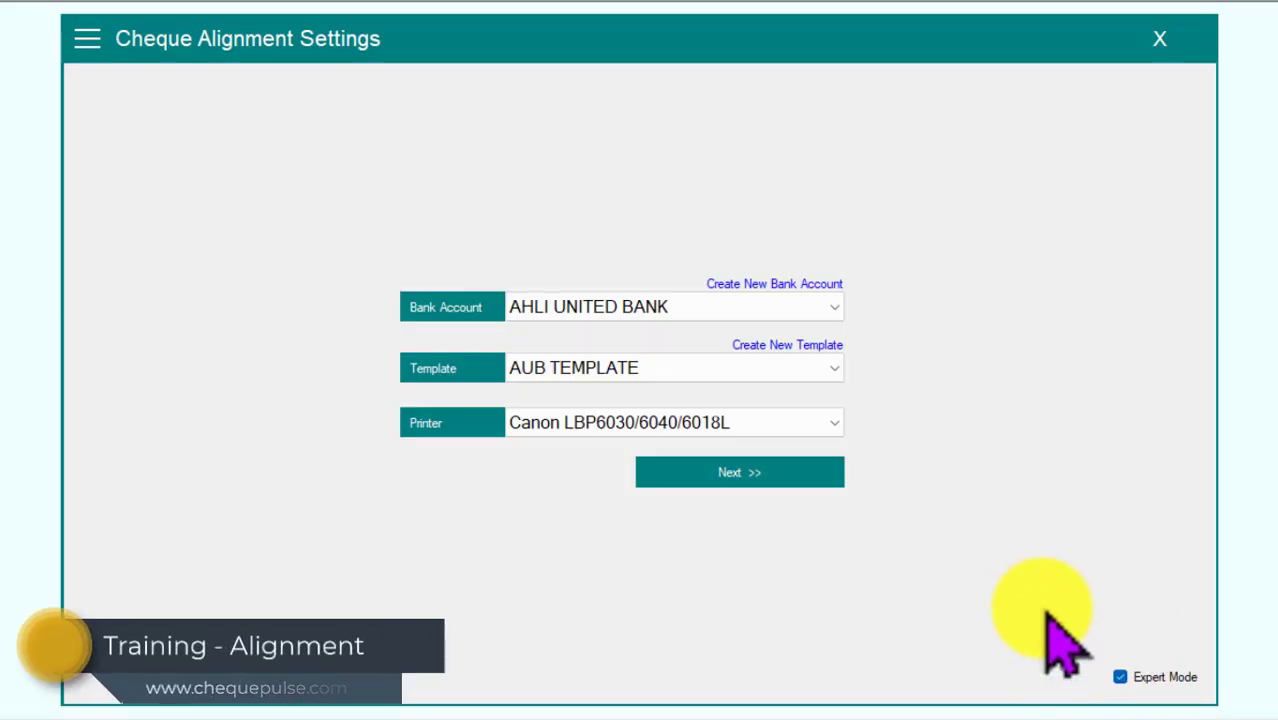
pyautogui.click(742, 480)
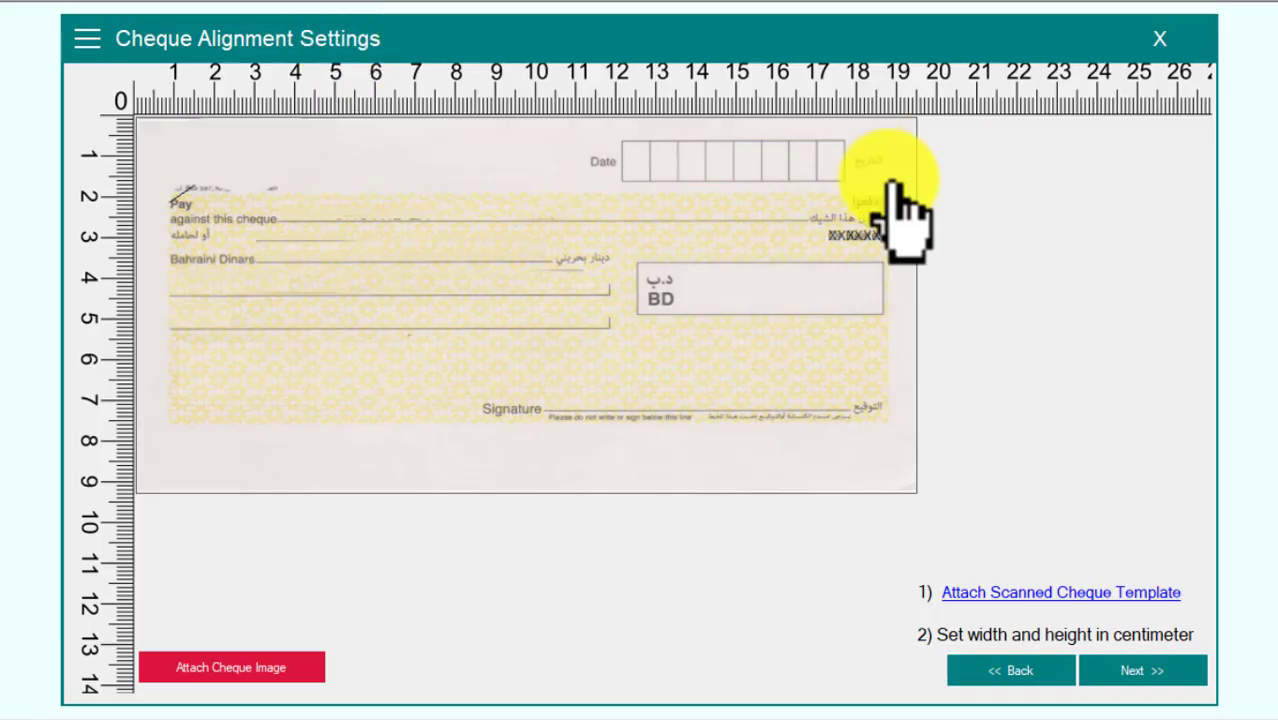
# - Resize the default cheque image to about 23 cm wide and 8.5 cm high
pyautogui.moveTo(917, 200); pyautogui.dragTo(1062, 205)
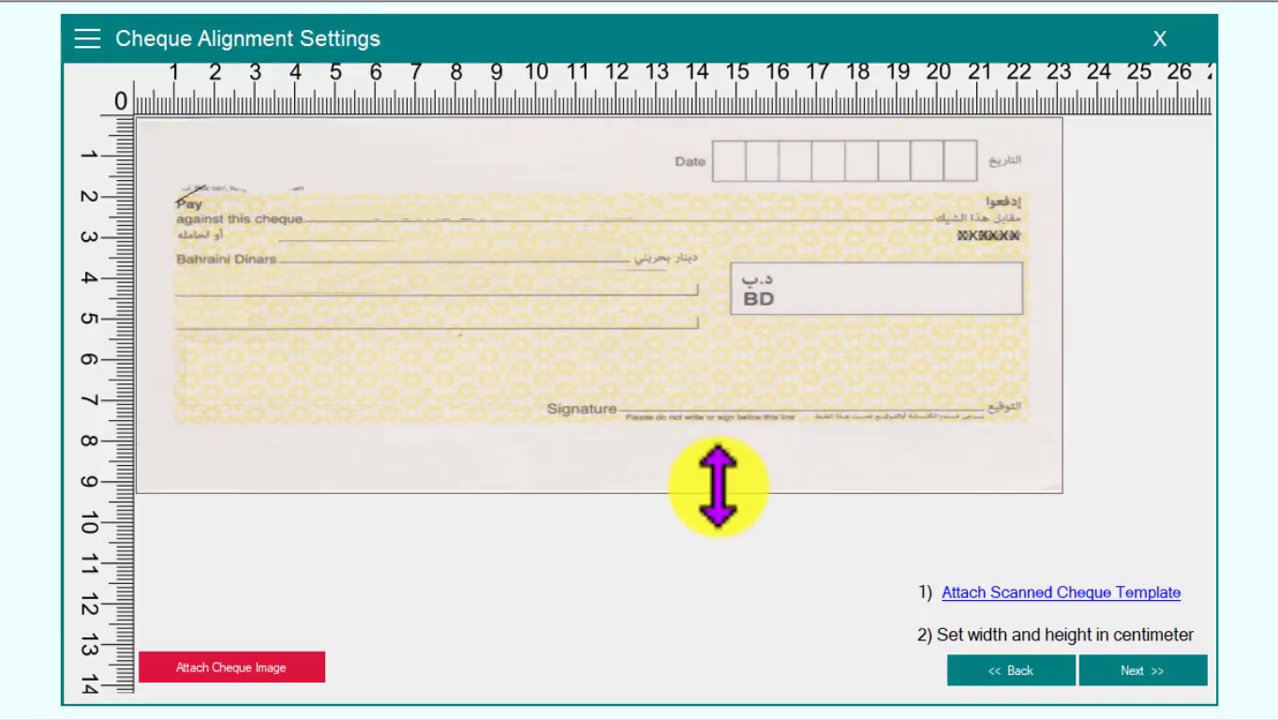
pyautogui.moveTo(719, 490); pyautogui.dragTo(702, 455)
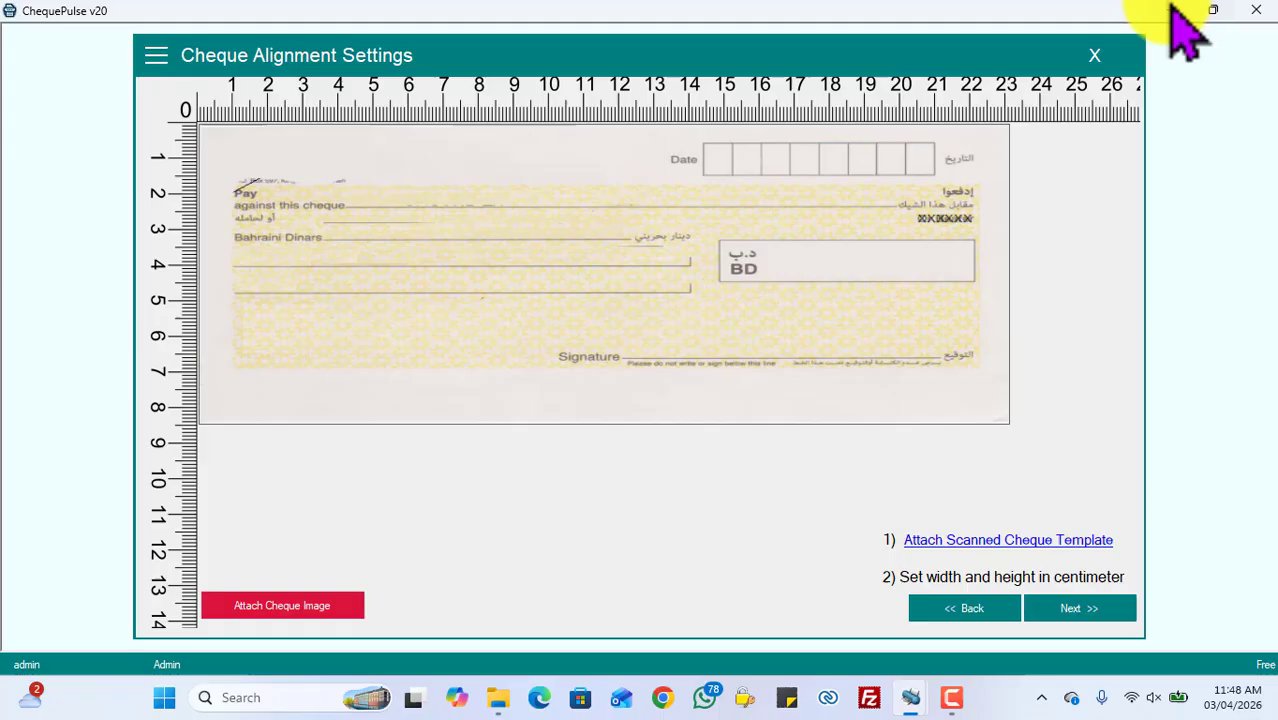
# - Switch to the desktop, move the scanned cheque image file to a free central spot, and return to the ChequePulse alignment window
pyautogui.click(1172, 12)
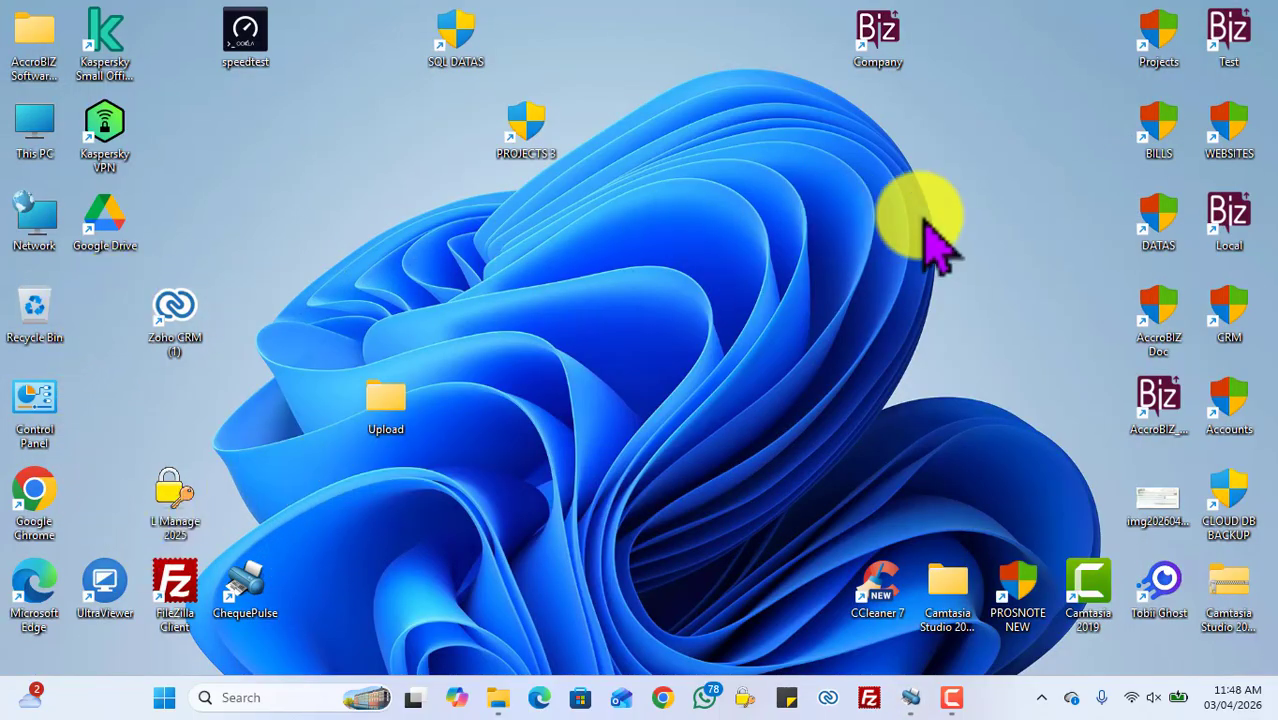
pyautogui.moveTo(1158, 500); pyautogui.dragTo(670, 243)
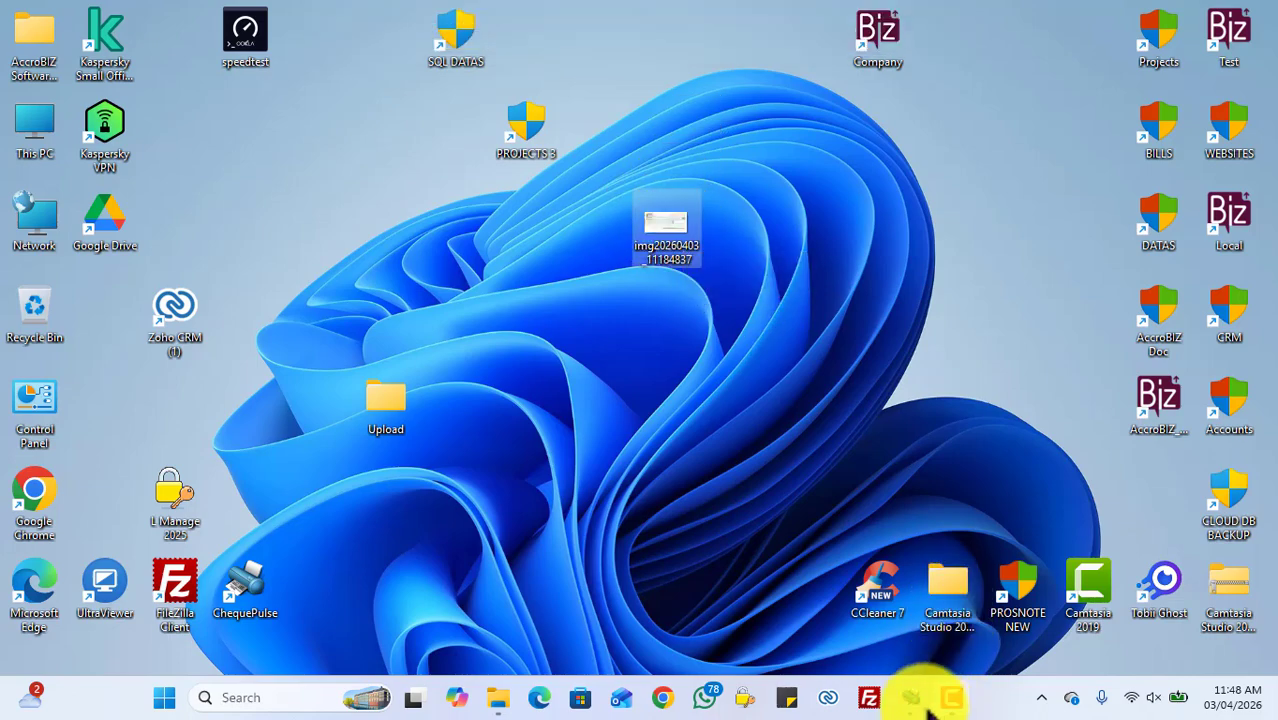
pyautogui.moveTo(918, 703)
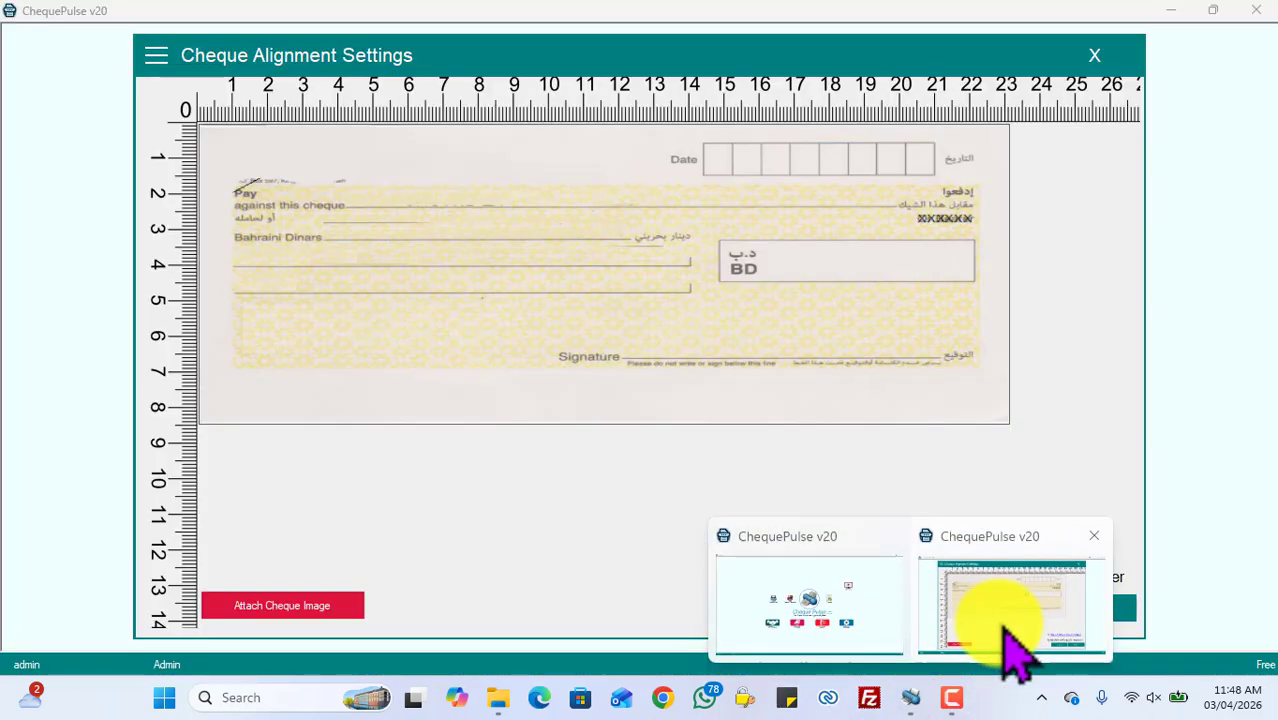
pyautogui.click(1013, 662)
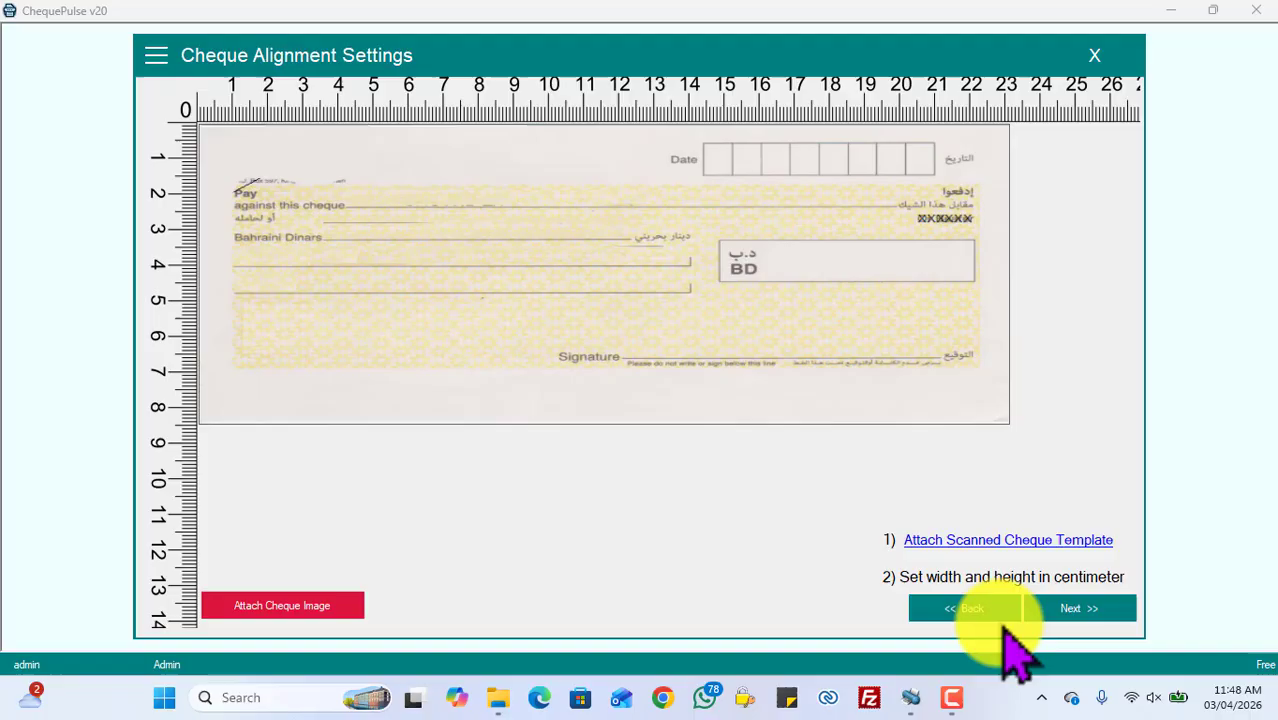
# - Attach the scanned cheque image img20260403_11184837 from the Desktop folder as the template background
pyautogui.click(322, 610)
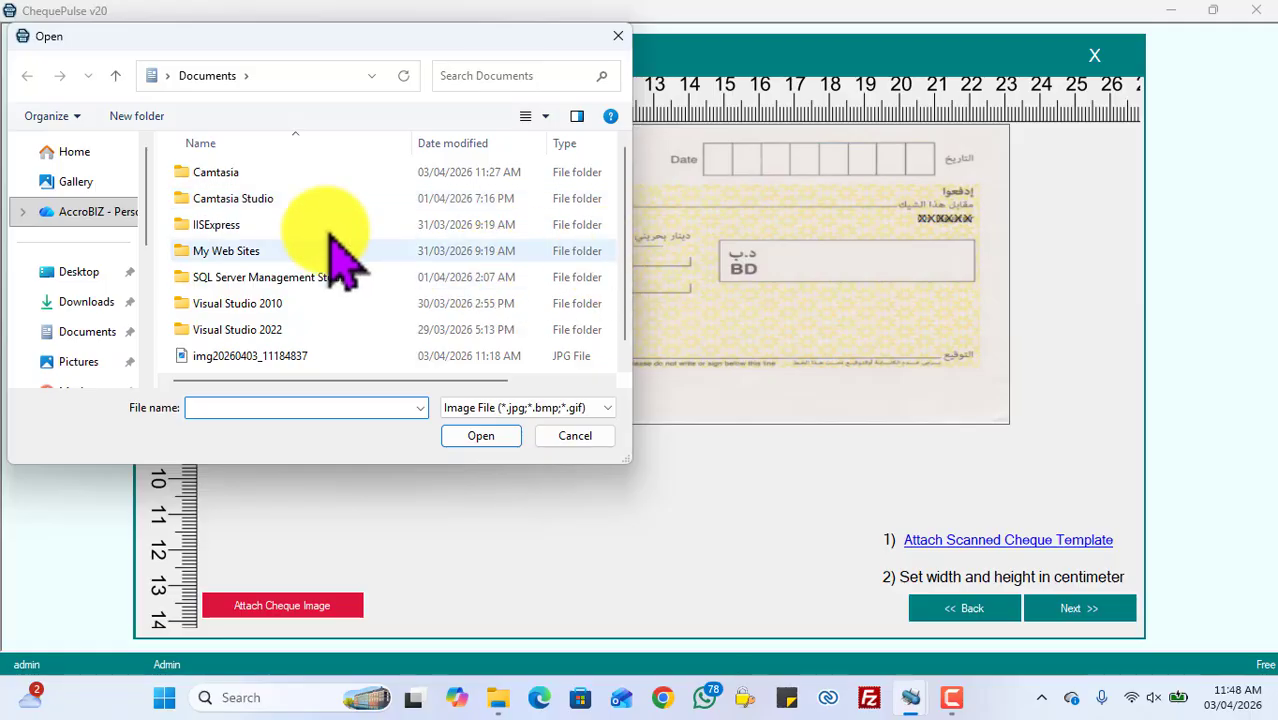
pyautogui.click(75, 272)
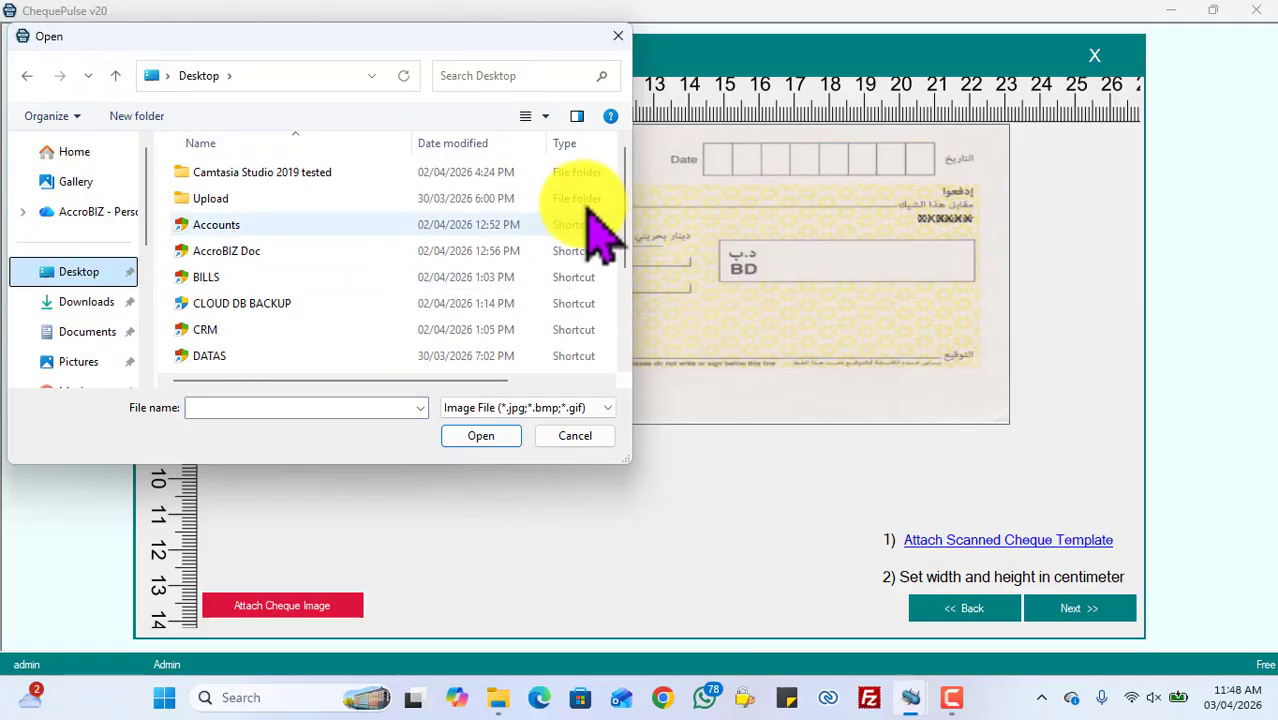
pyautogui.scroll(-1, 630, 268)
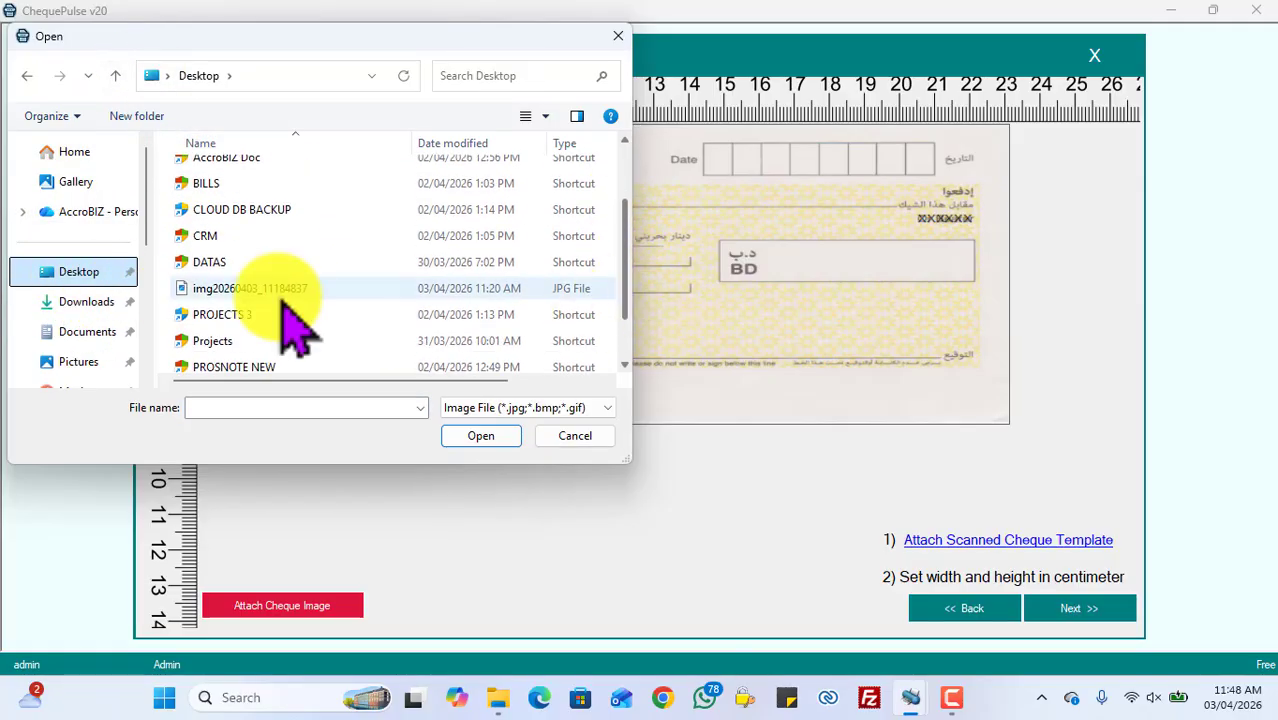
pyautogui.click(250, 288)
pyautogui.click(480, 436)
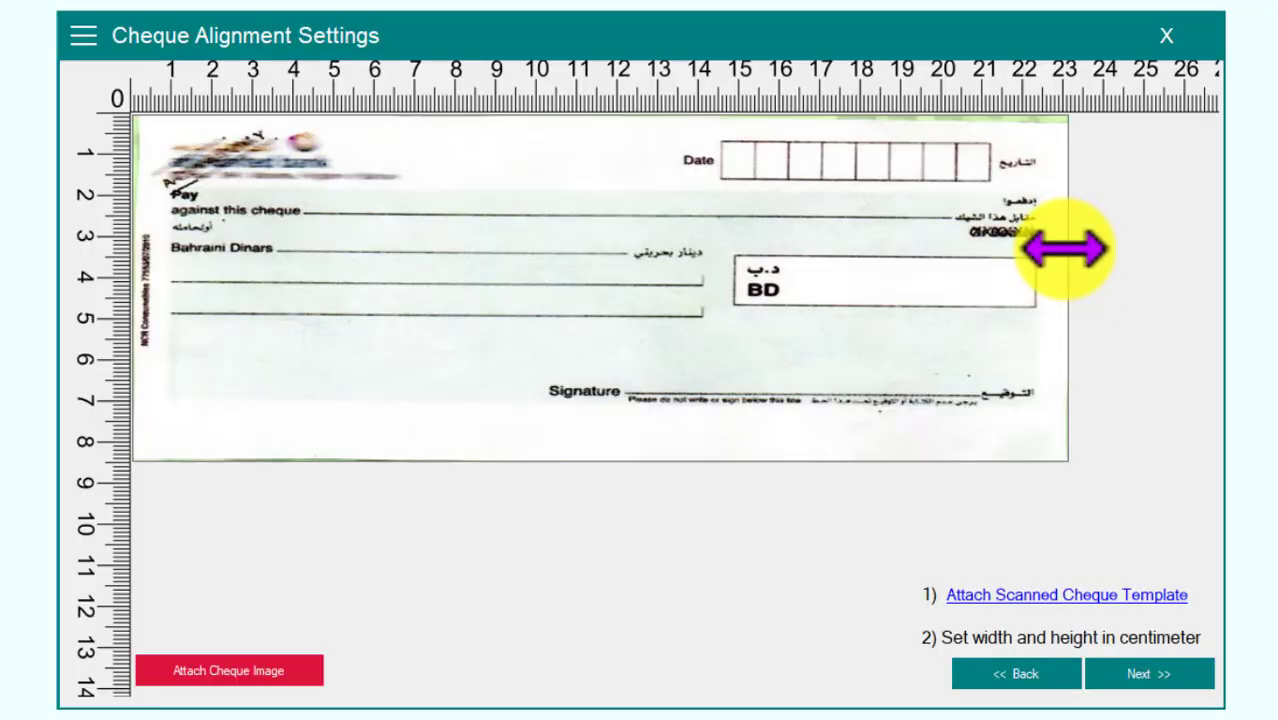
# - Resize the scanned cheque to about 17.6 cm wide and 8.8 cm high, and continue to the date format page
pyautogui.moveTo(1063, 250); pyautogui.dragTo(845, 238)
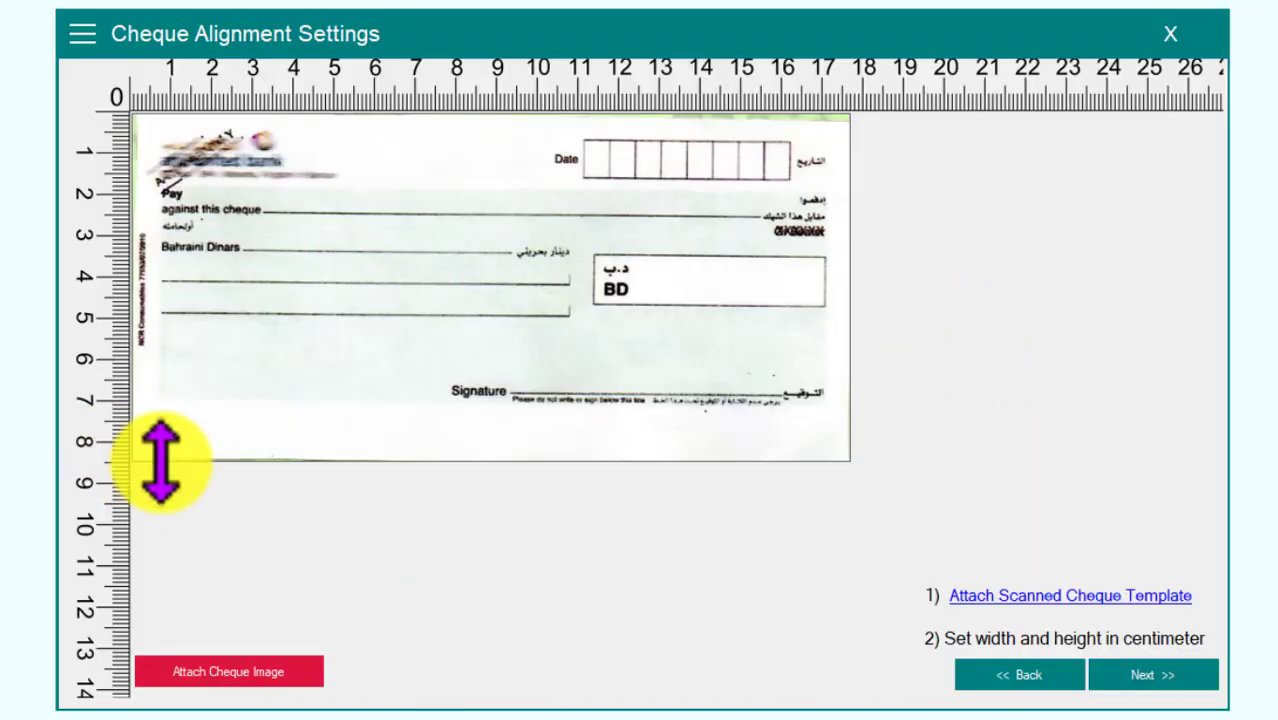
pyautogui.moveTo(178, 458); pyautogui.dragTo(174, 470)
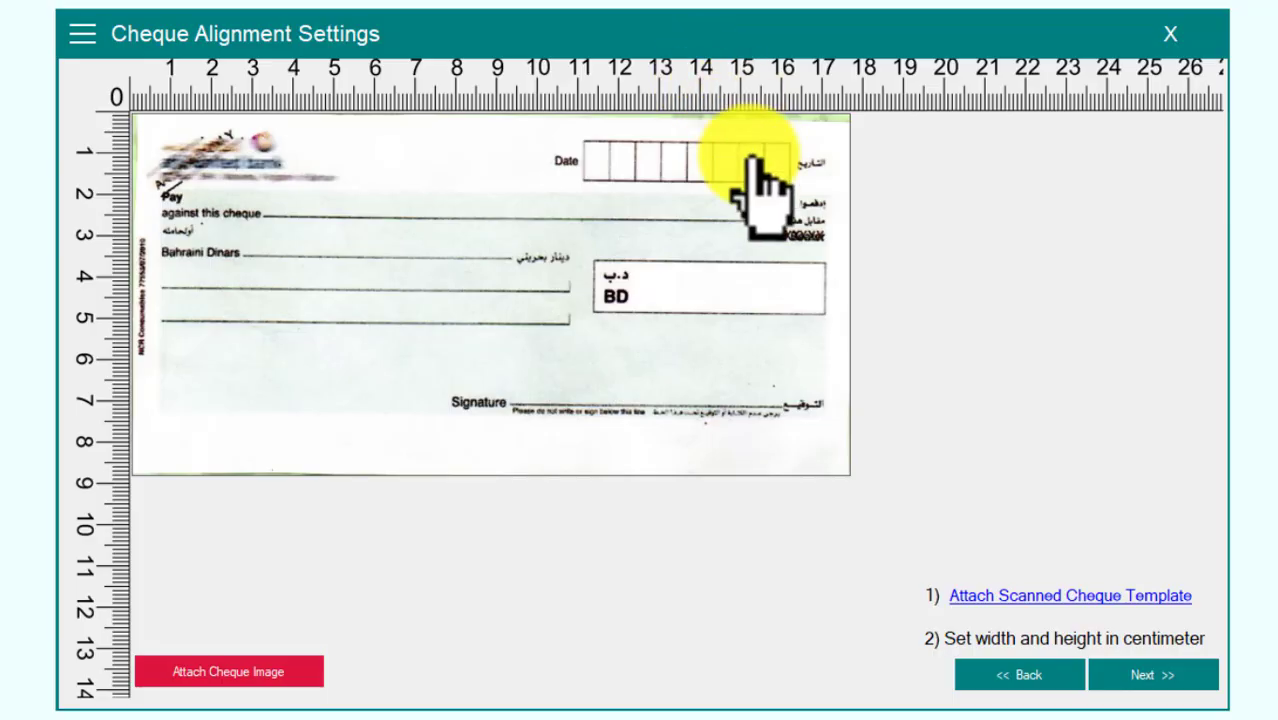
pyautogui.click(1152, 675)
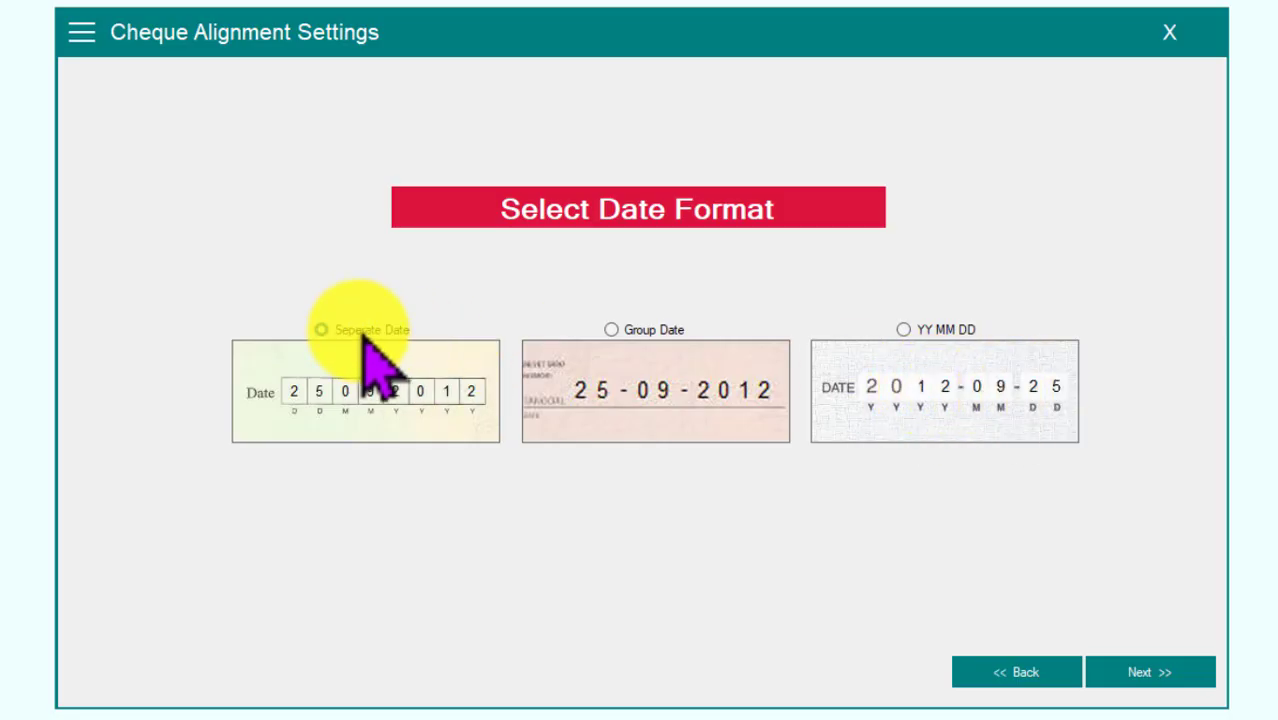
# - Use the separate date format and set the amount's decimal places to 0.000
pyautogui.click(1120, 673)
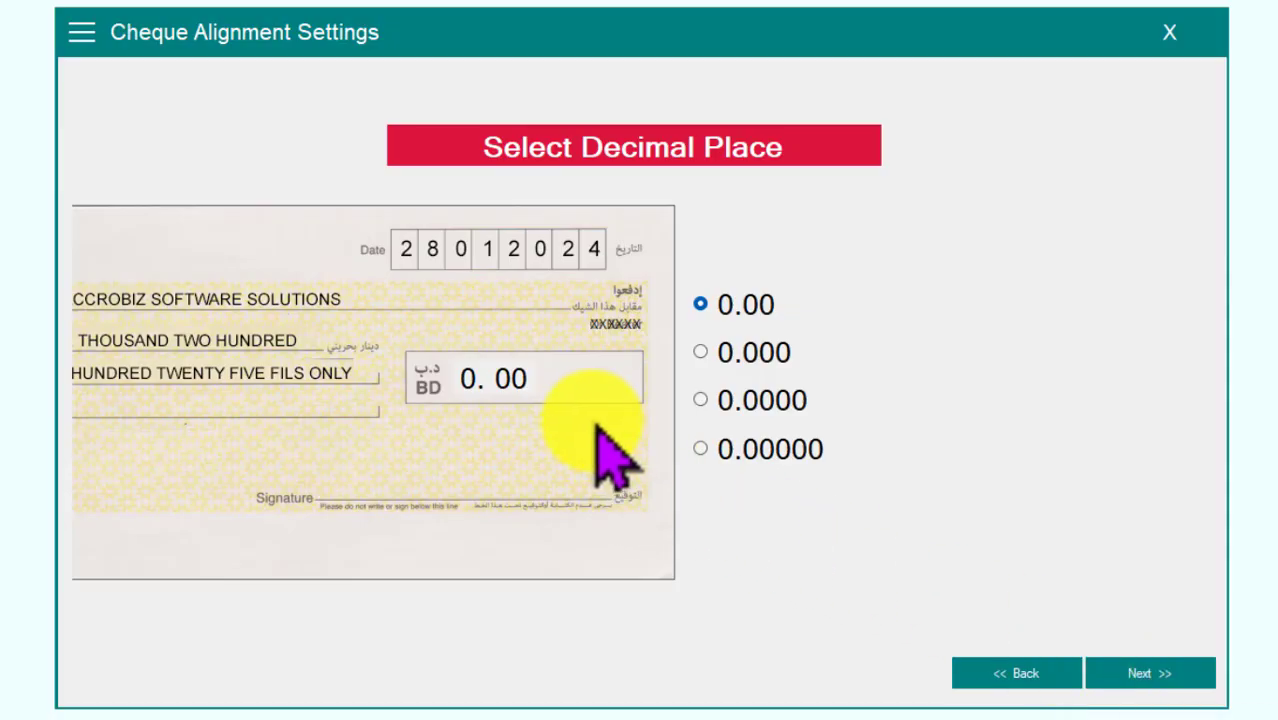
pyautogui.click(702, 354)
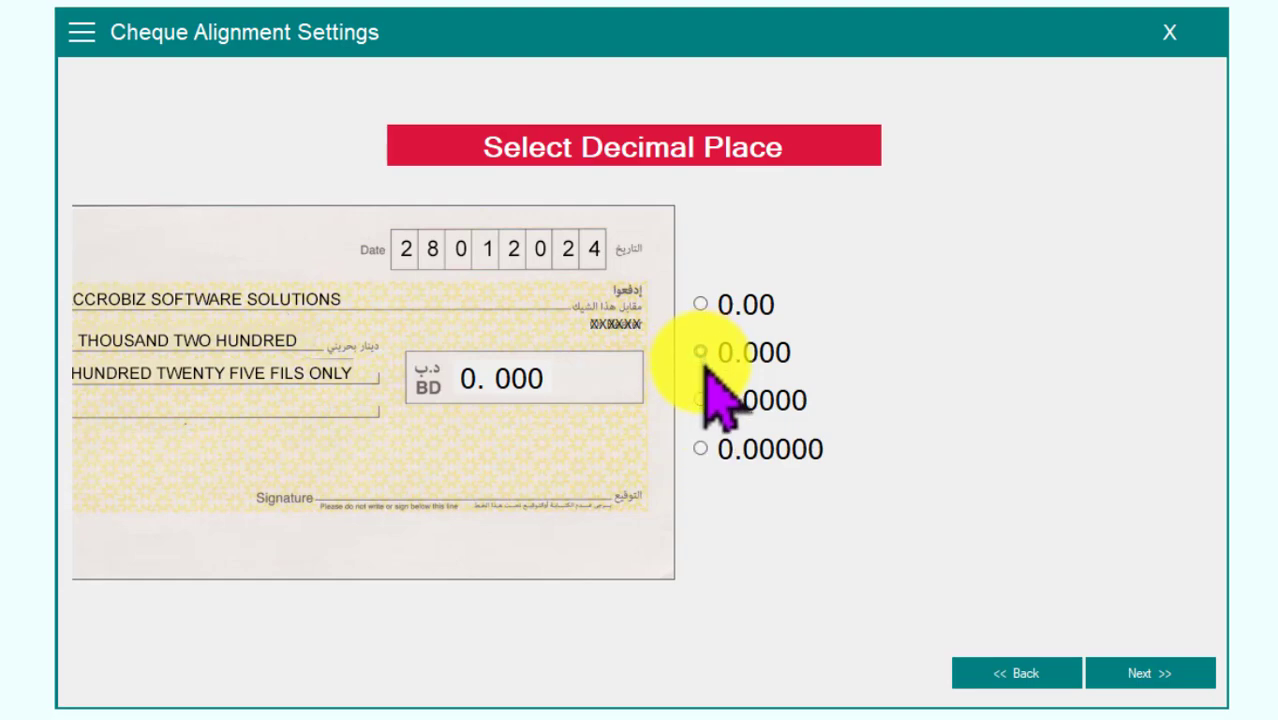
pyautogui.click(1140, 674)
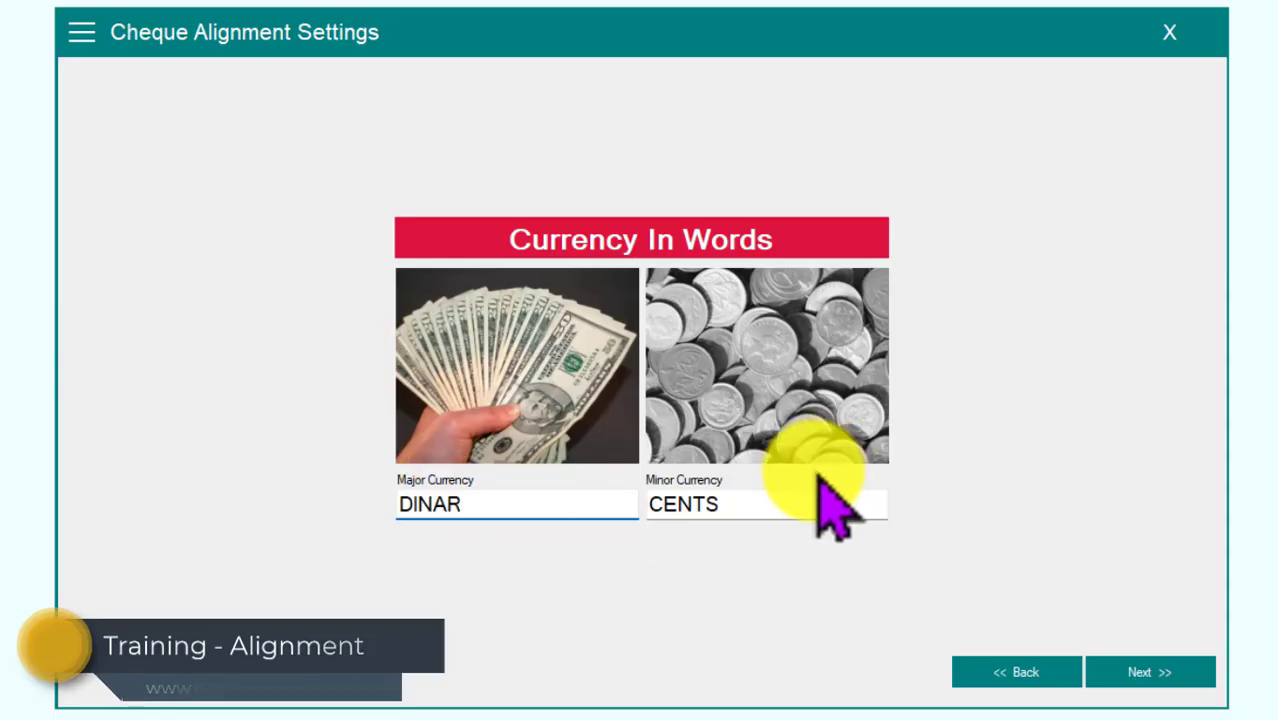
# - Set the currency in words to BAHRAINI DINAR for the major unit and FILS for the minor unit
pyautogui.moveTo(736, 504); pyautogui.dragTo(605, 502)
pyautogui.moveTo(470, 504); pyautogui.dragTo(285, 500)
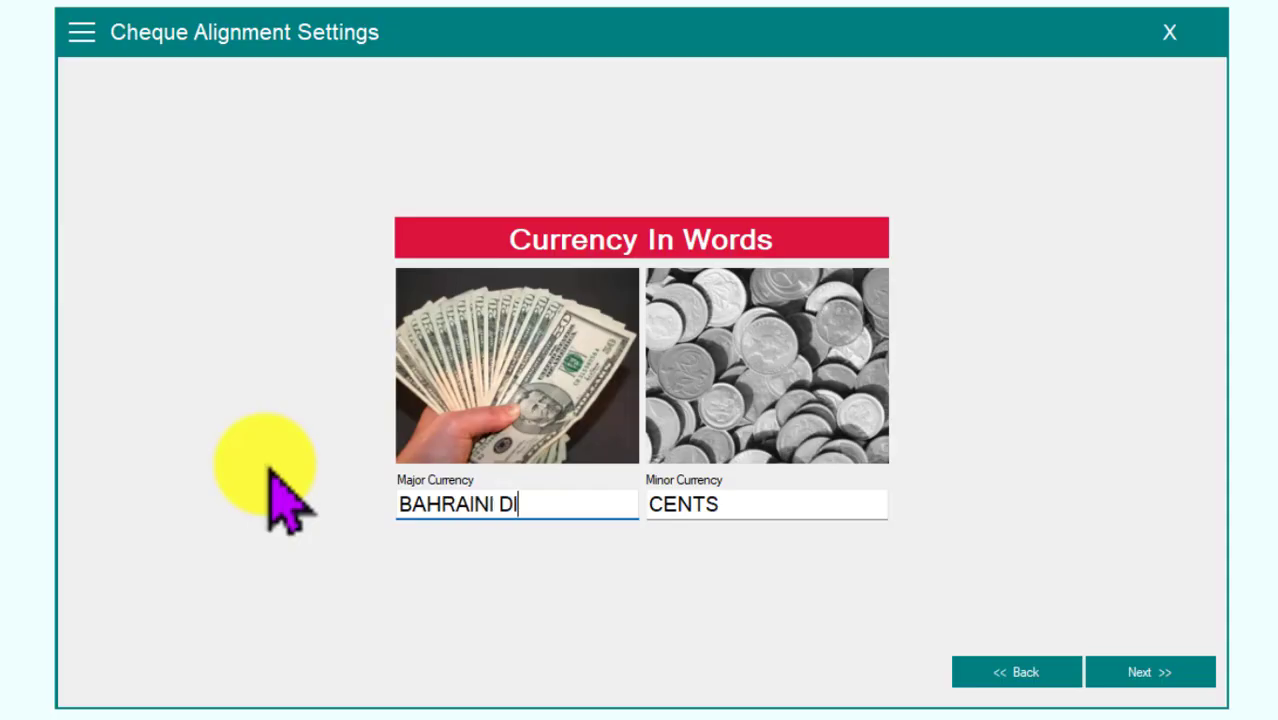
pyautogui.write('DINAR')
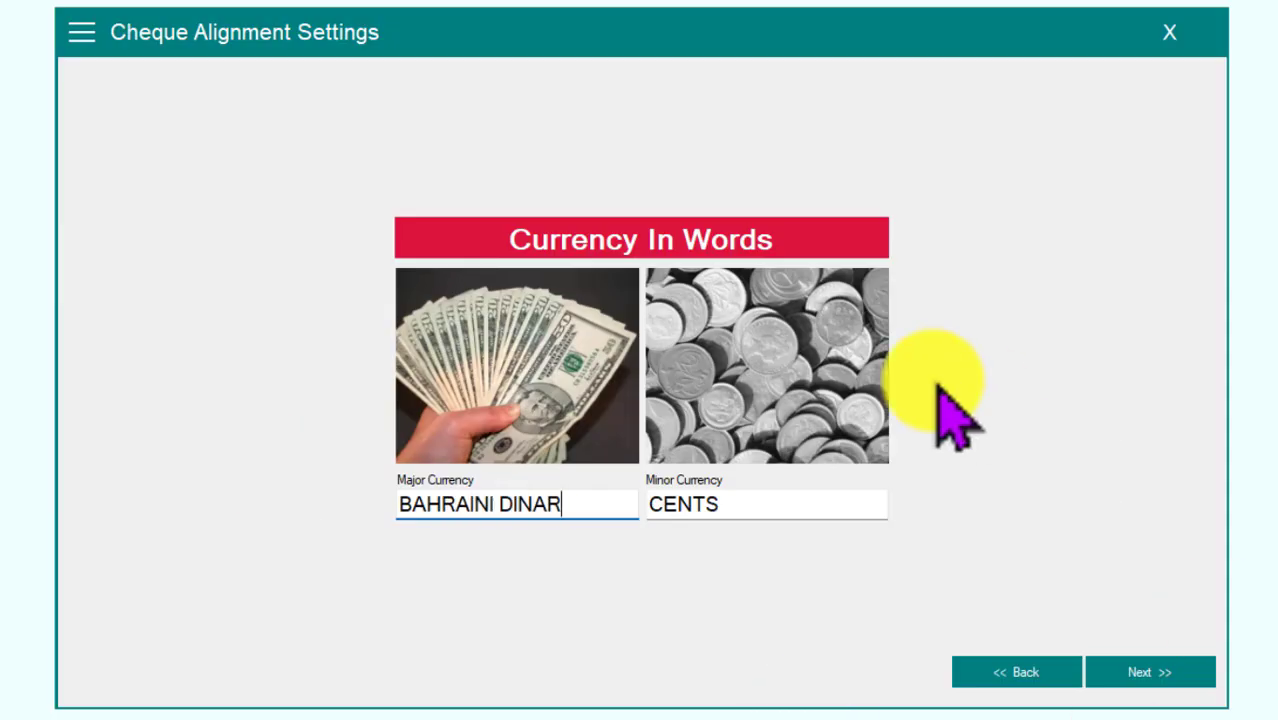
pyautogui.moveTo(750, 500); pyautogui.dragTo(568, 497)
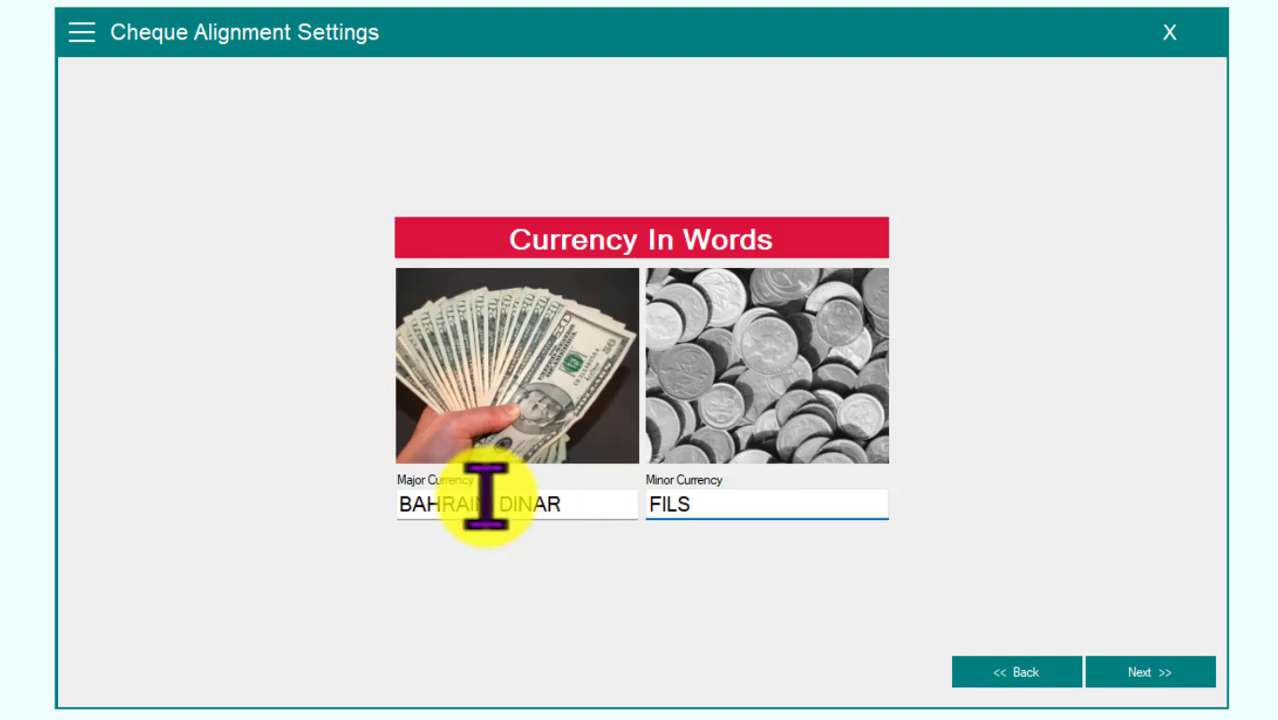
pyautogui.write('FILS')
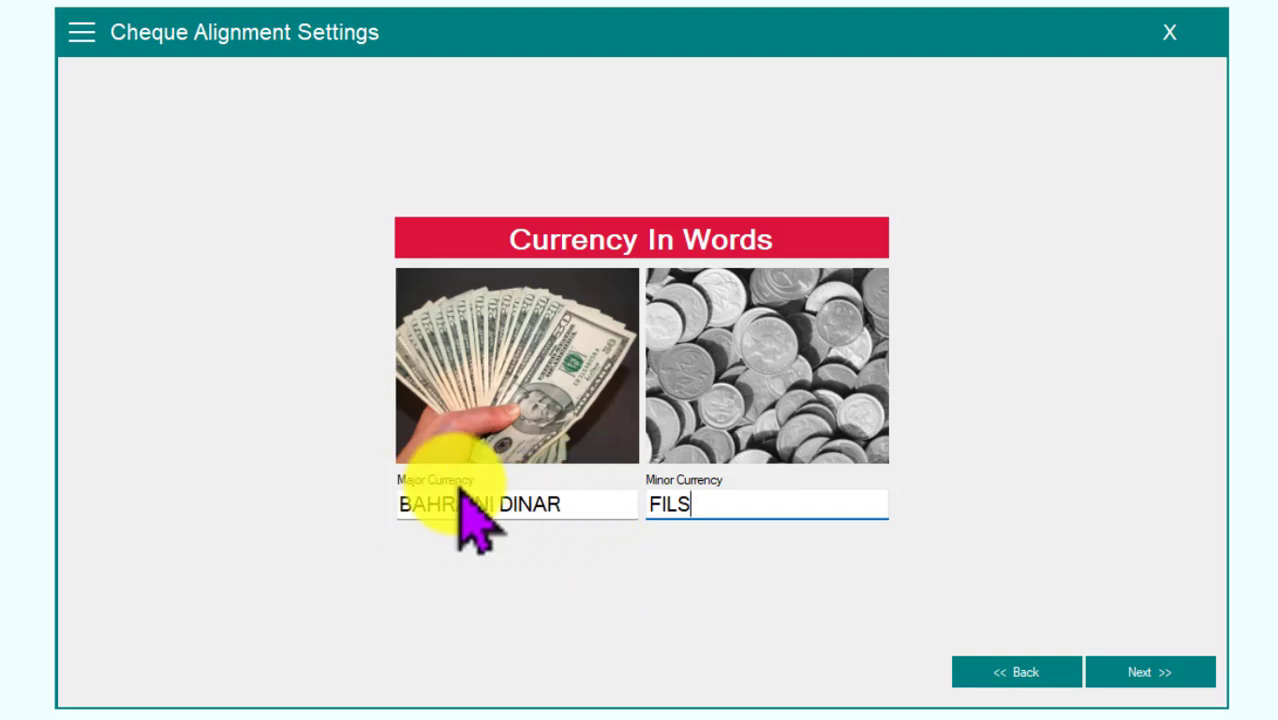
pyautogui.click(1140, 670)
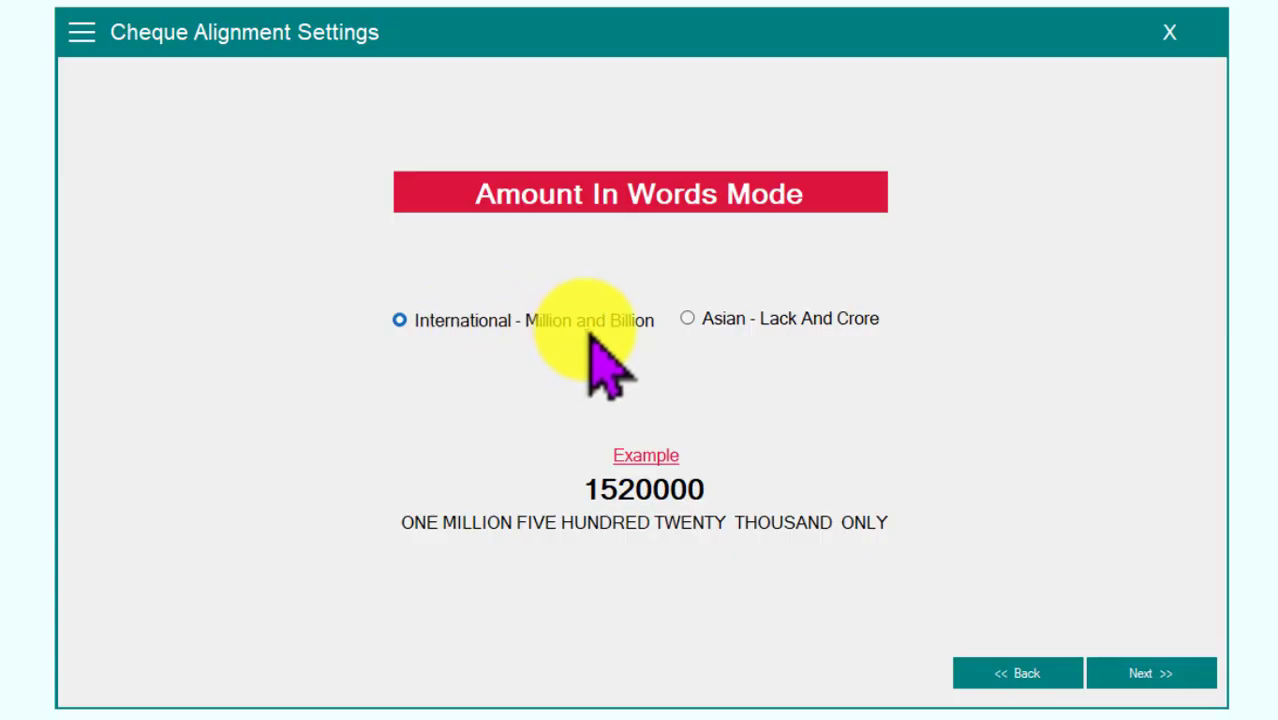
# - Compare the Asian and International amount-in-words examples, and continue with the International - Million and Billion mode
pyautogui.click(738, 329)
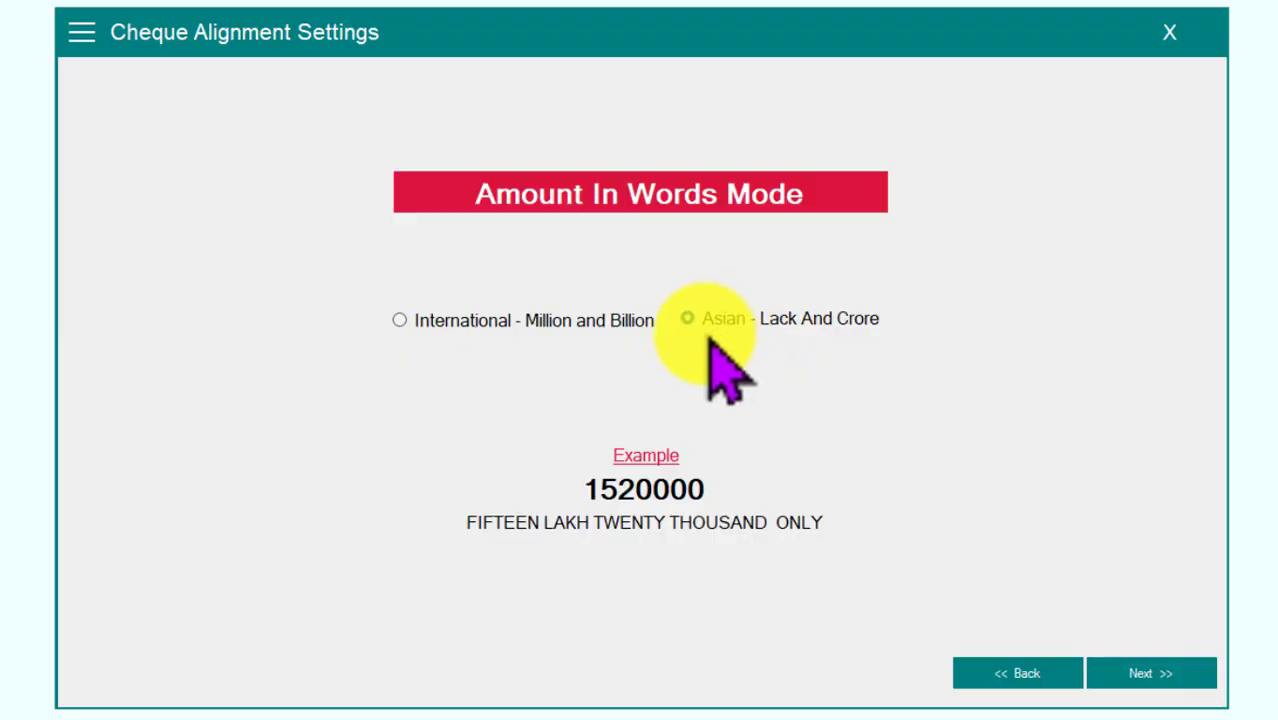
pyautogui.click(599, 323)
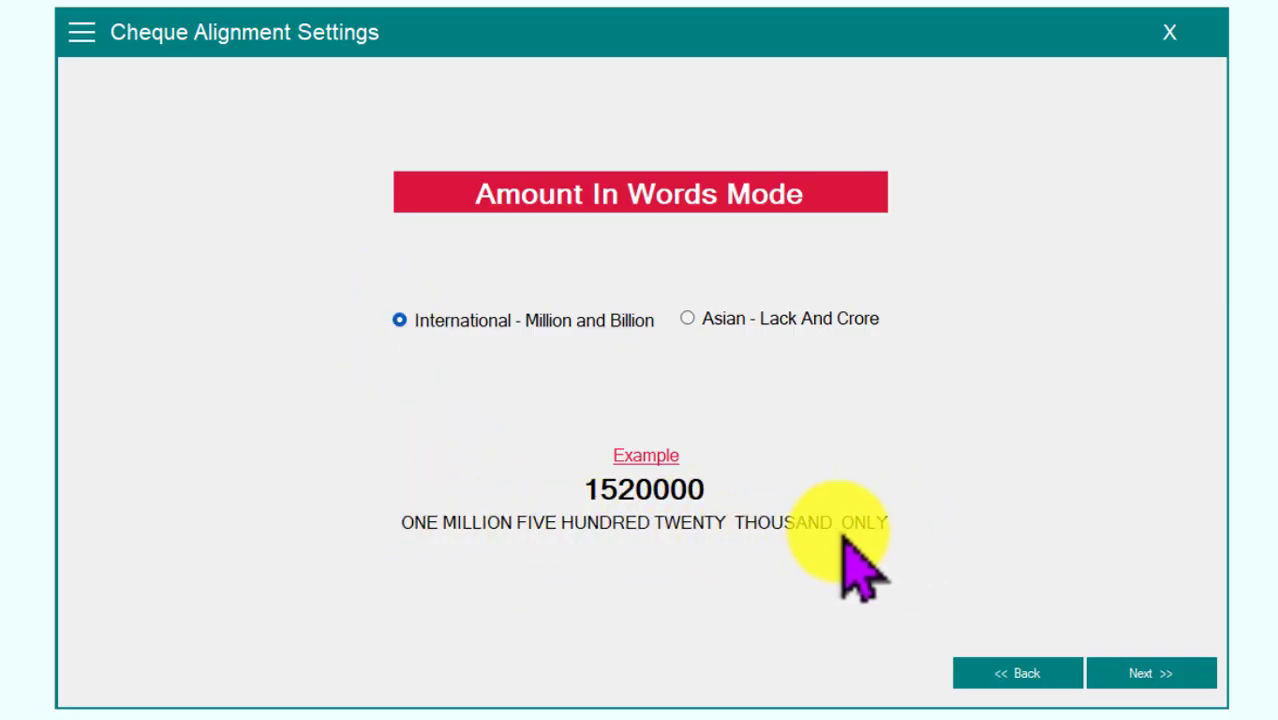
pyautogui.click(724, 330)
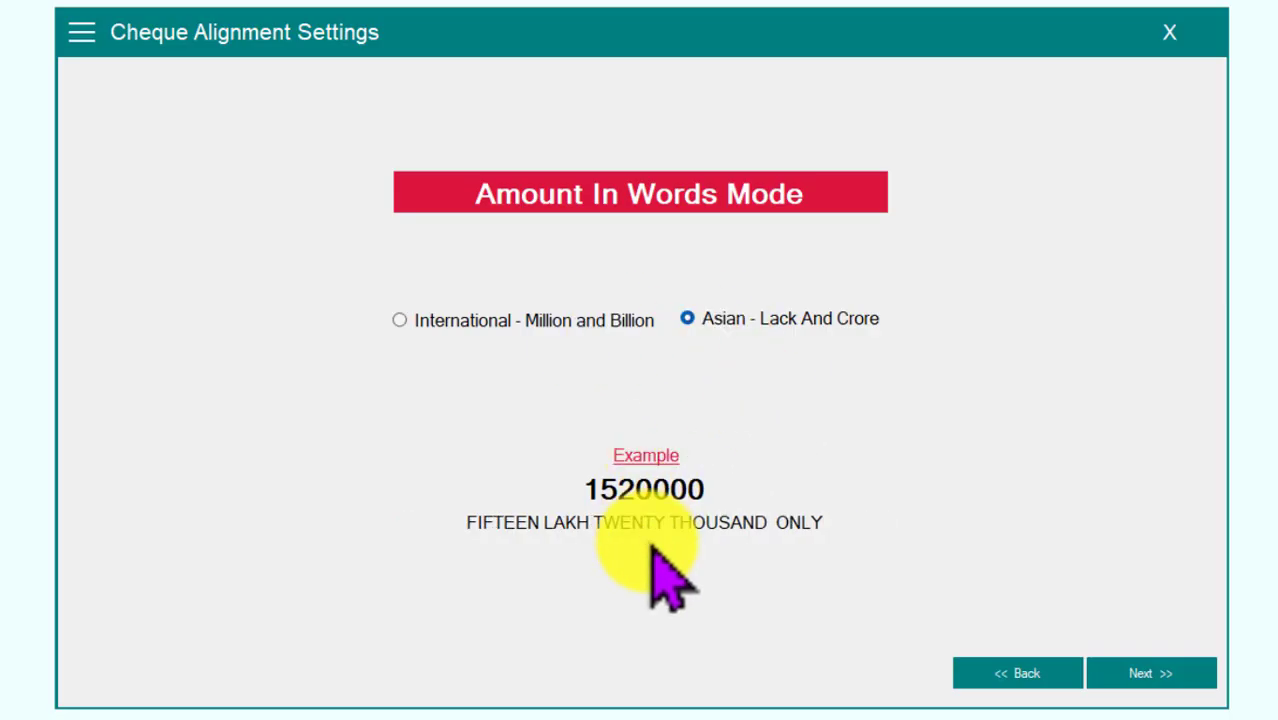
pyautogui.click(517, 322)
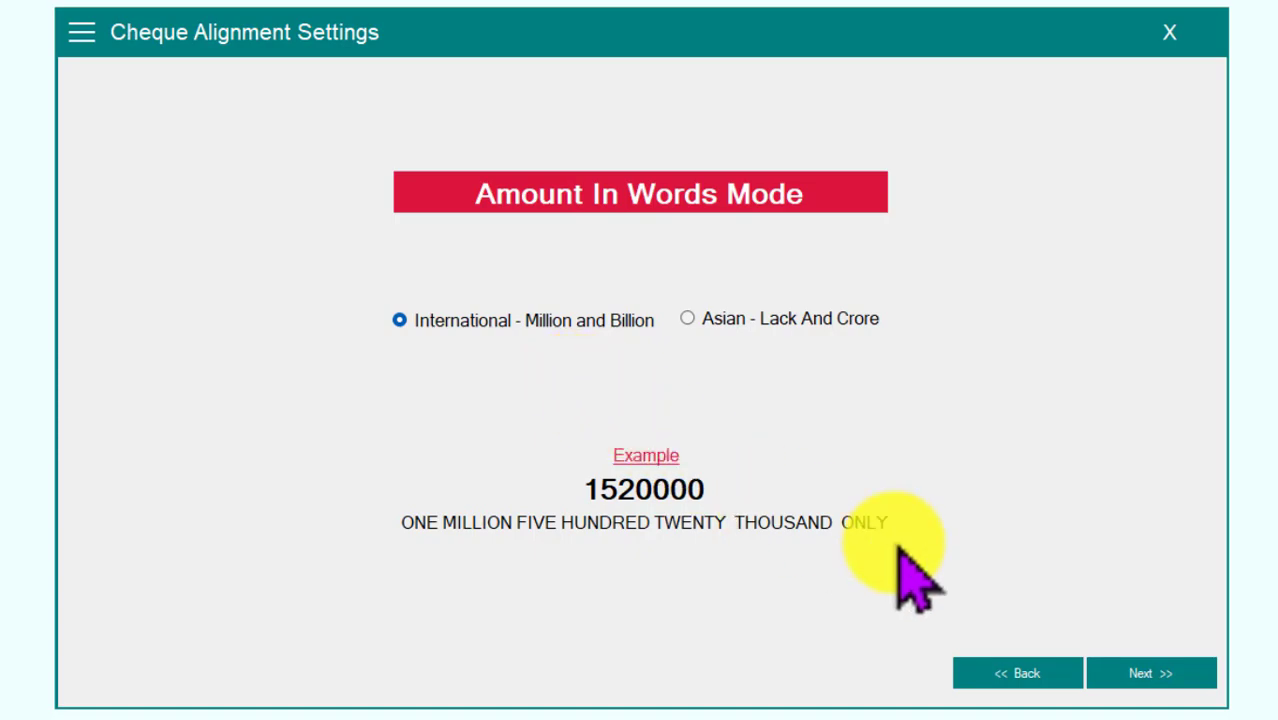
pyautogui.click(1133, 660)
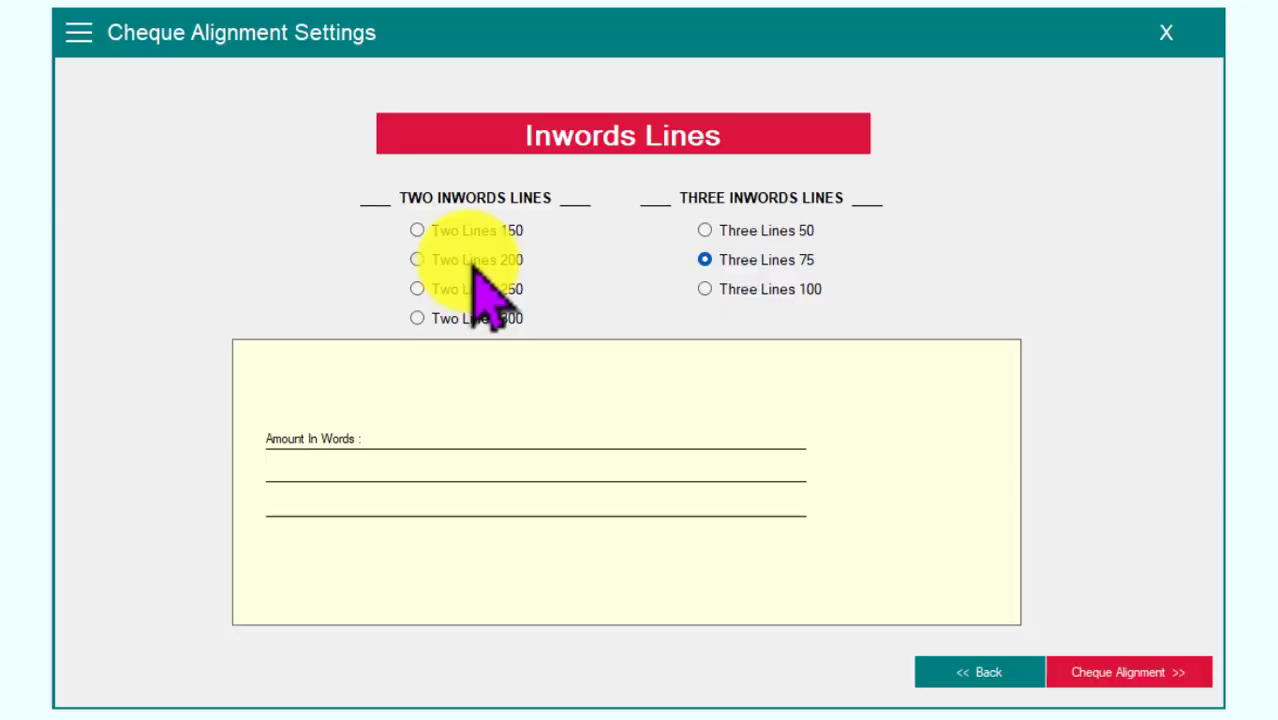
# - Compare the two-line amount-in-words layouts, choose Three Lines 75, and continue to the cheque alignment
pyautogui.click(478, 258)
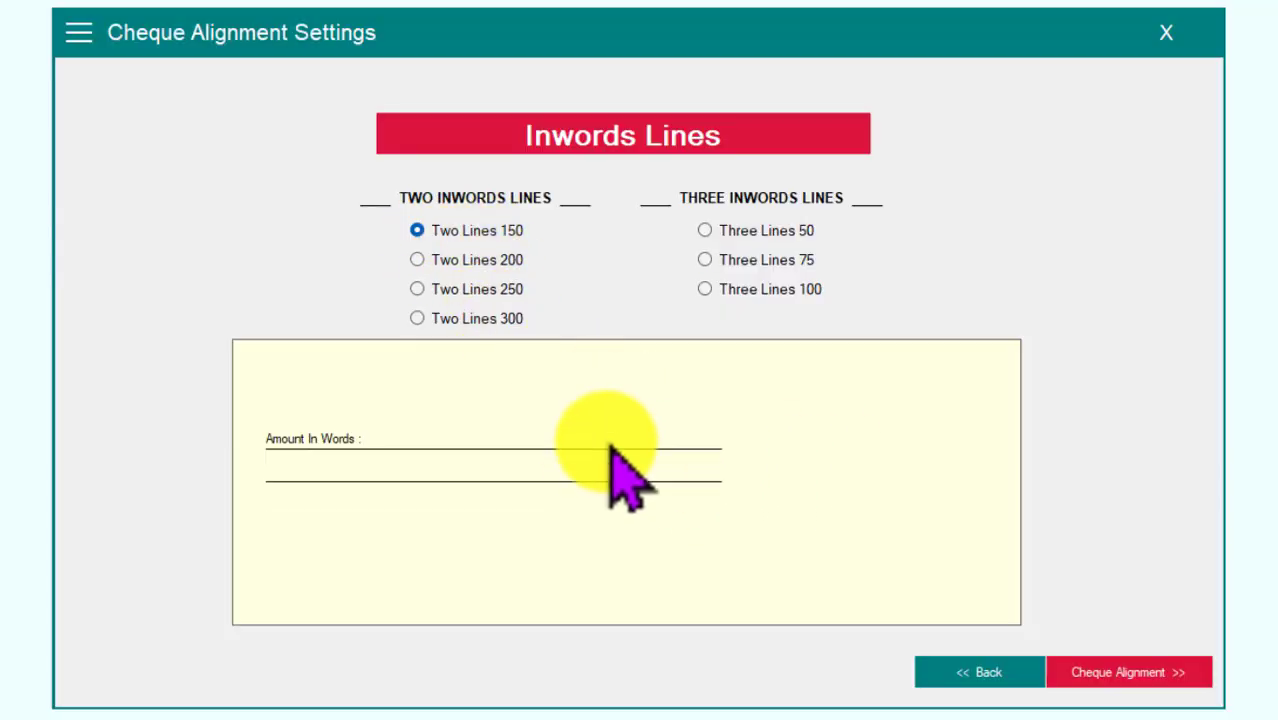
pyautogui.click(488, 260)
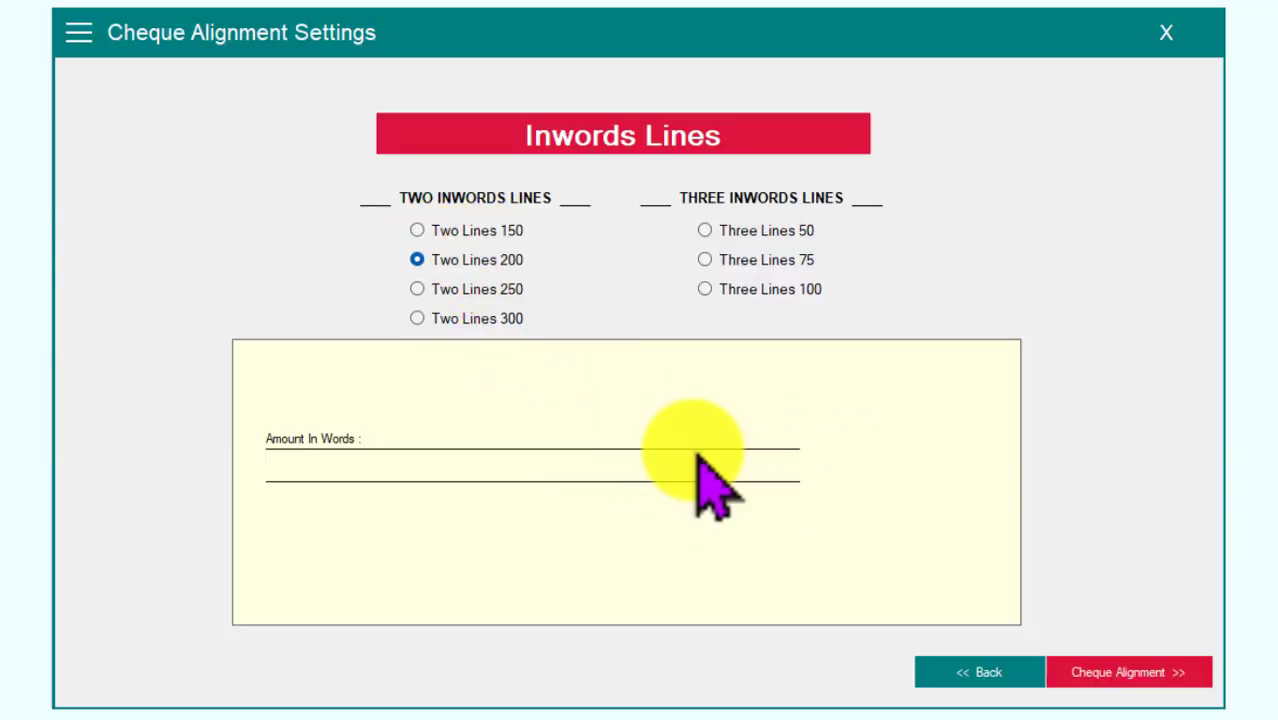
pyautogui.click(486, 289)
pyautogui.click(490, 318)
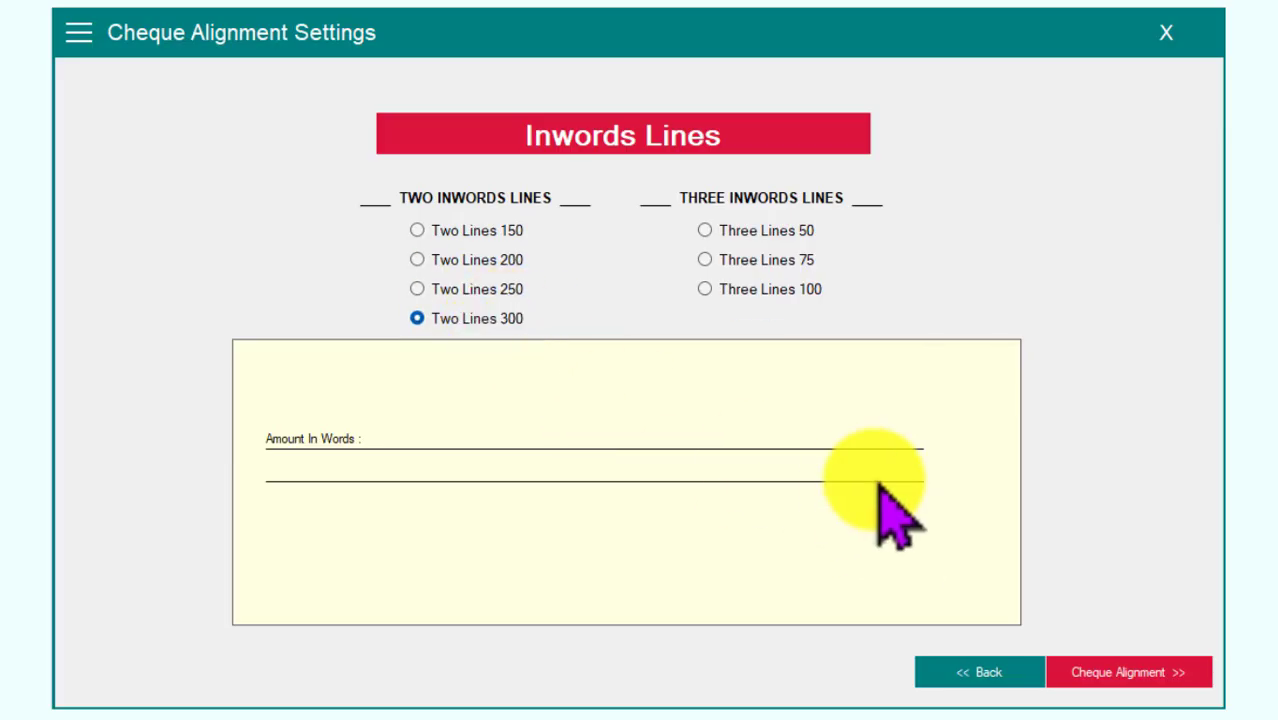
pyautogui.click(505, 261)
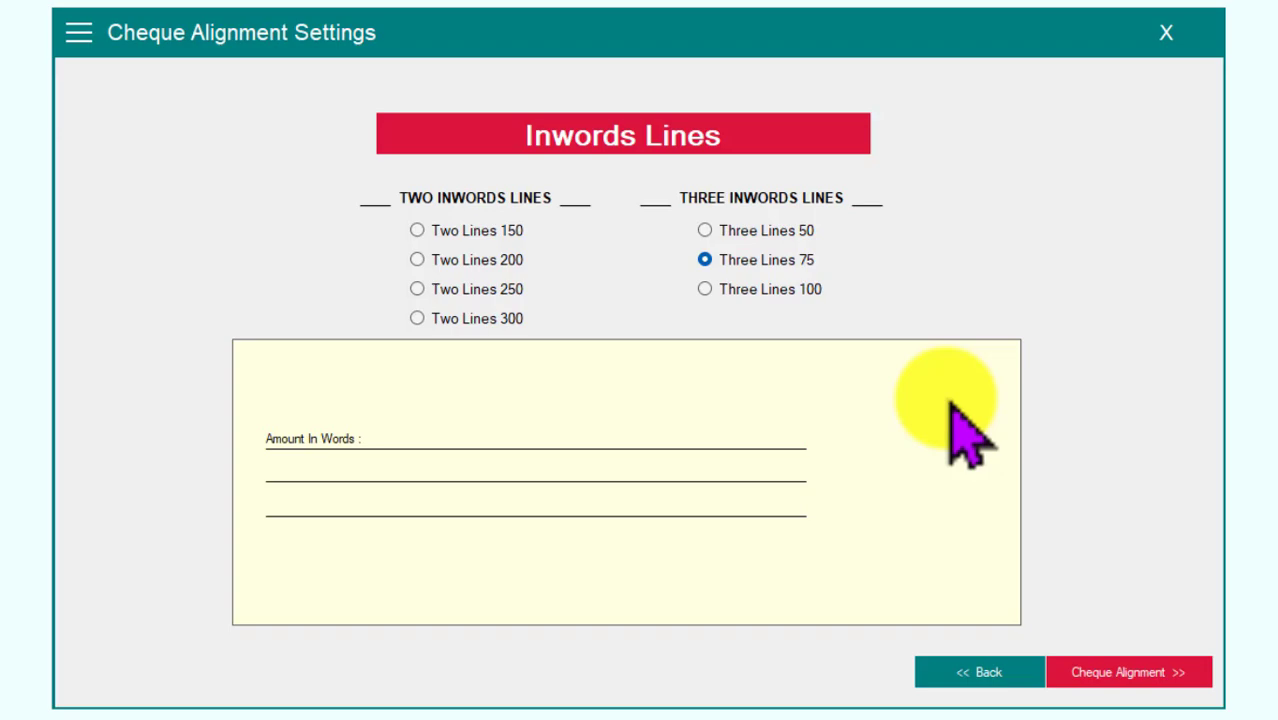
pyautogui.click(1120, 688)
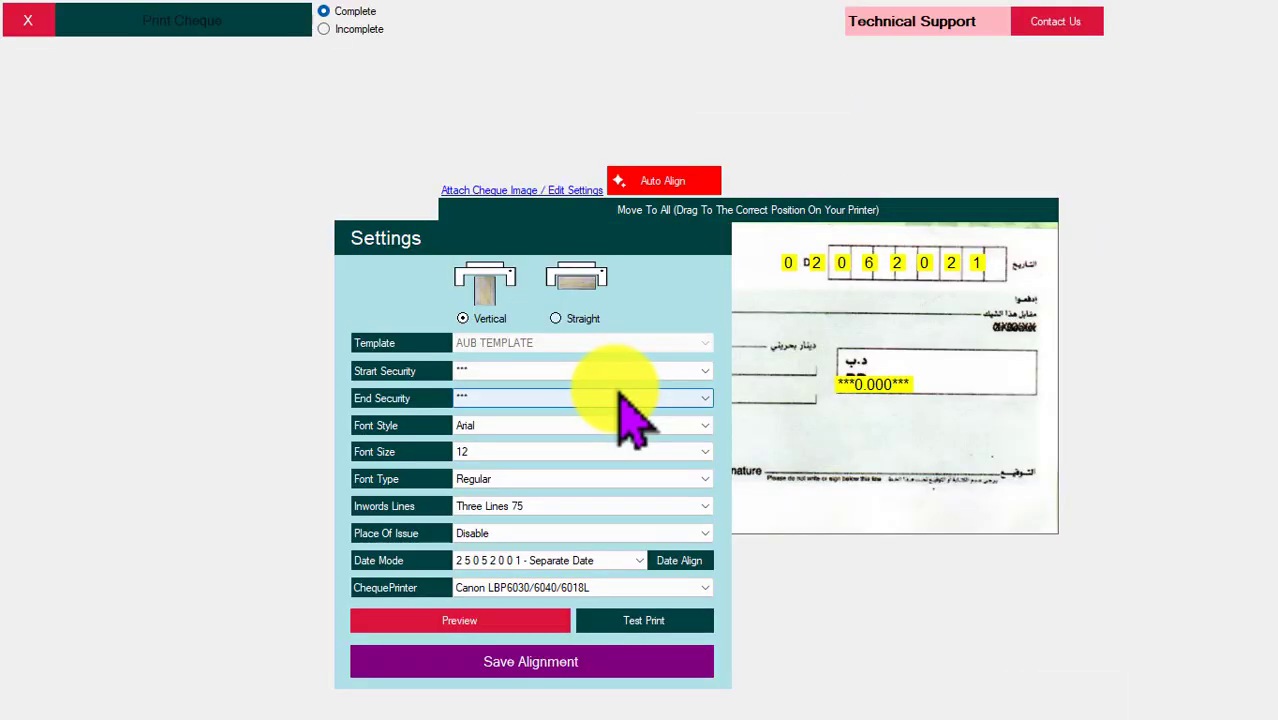
# - Move the settings panel off the cheque and place the four year digits in the last four date boxes
pyautogui.moveTo(515, 258); pyautogui.dragTo(20, 171)
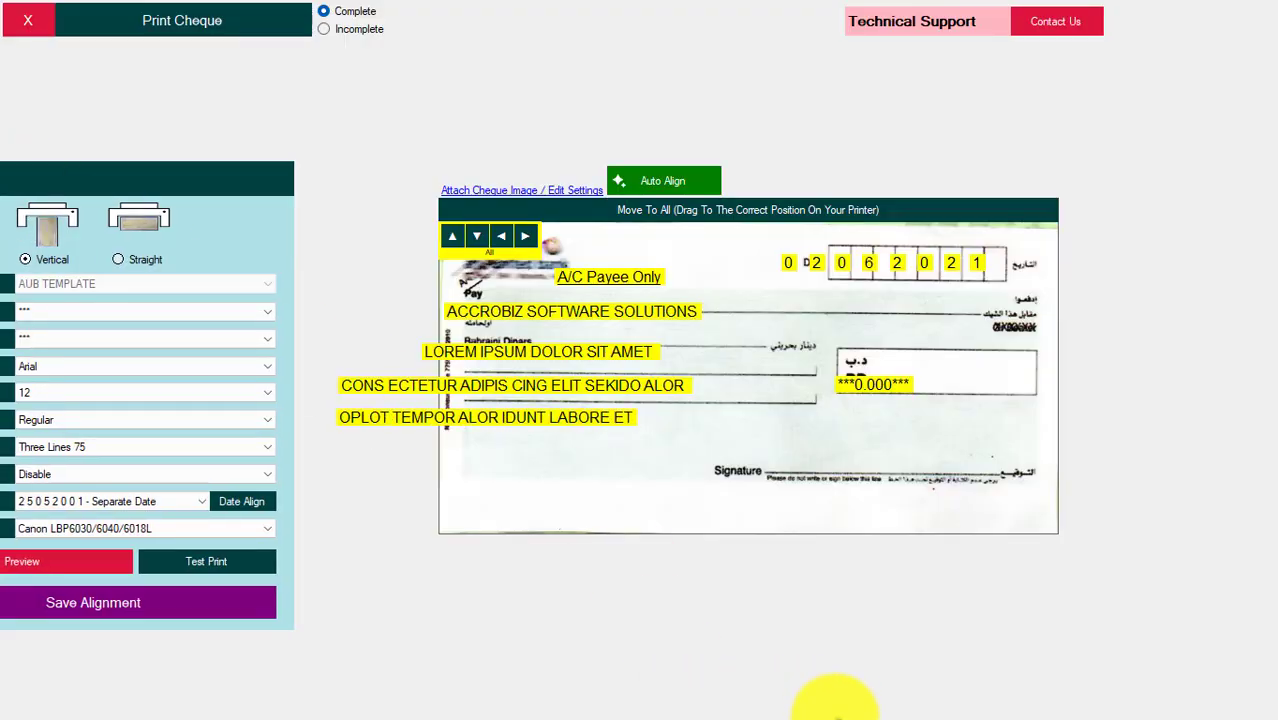
pyautogui.moveTo(190, 171); pyautogui.dragTo(217, 171)
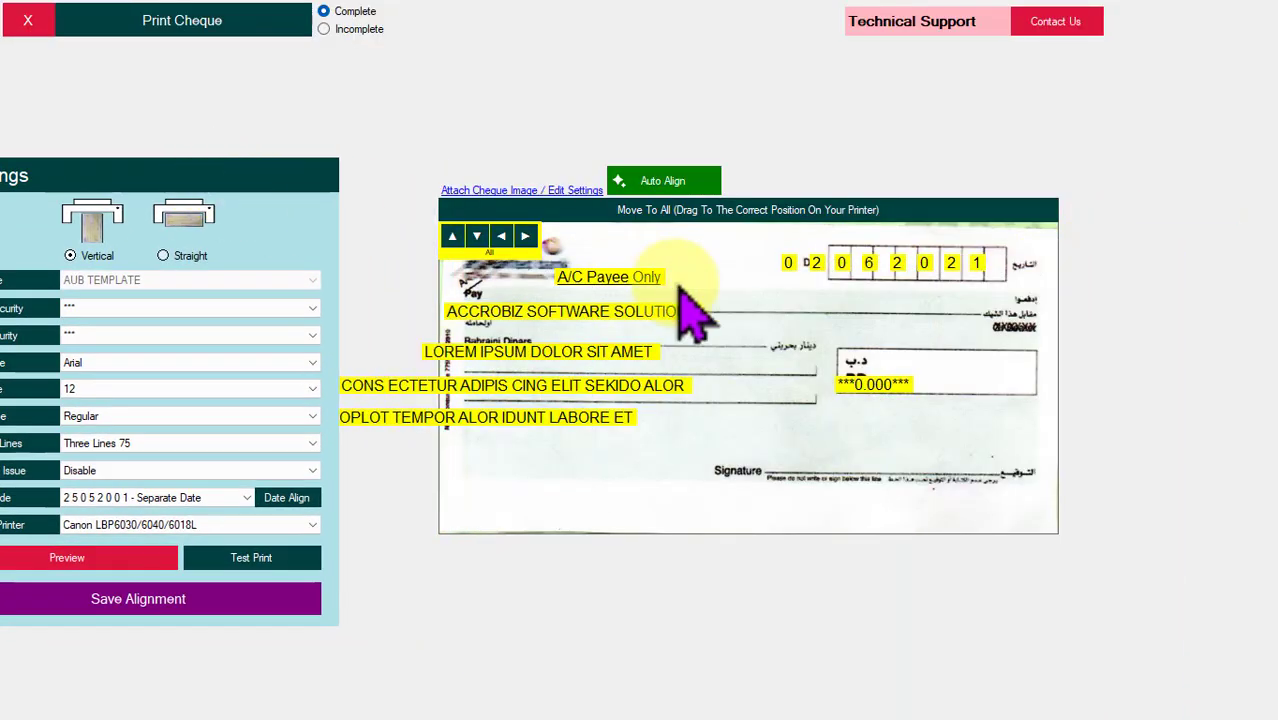
pyautogui.click(995, 266)
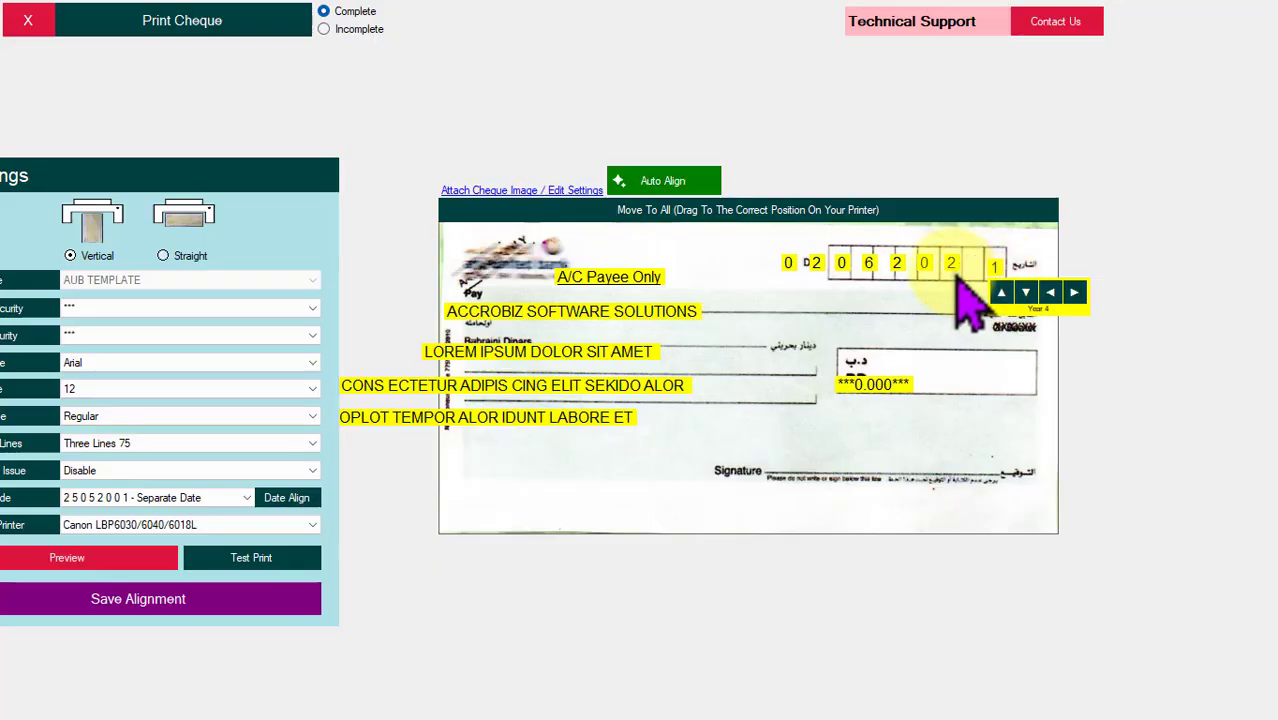
pyautogui.click(972, 264)
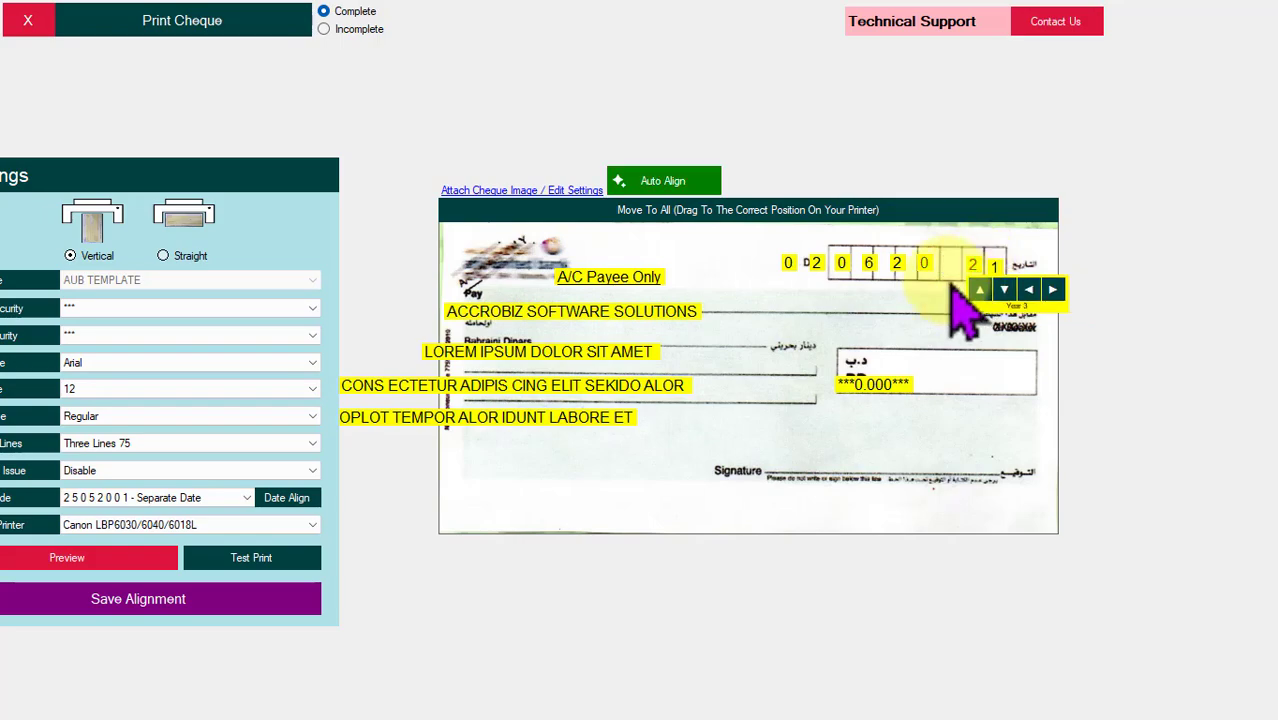
pyautogui.click(948, 264)
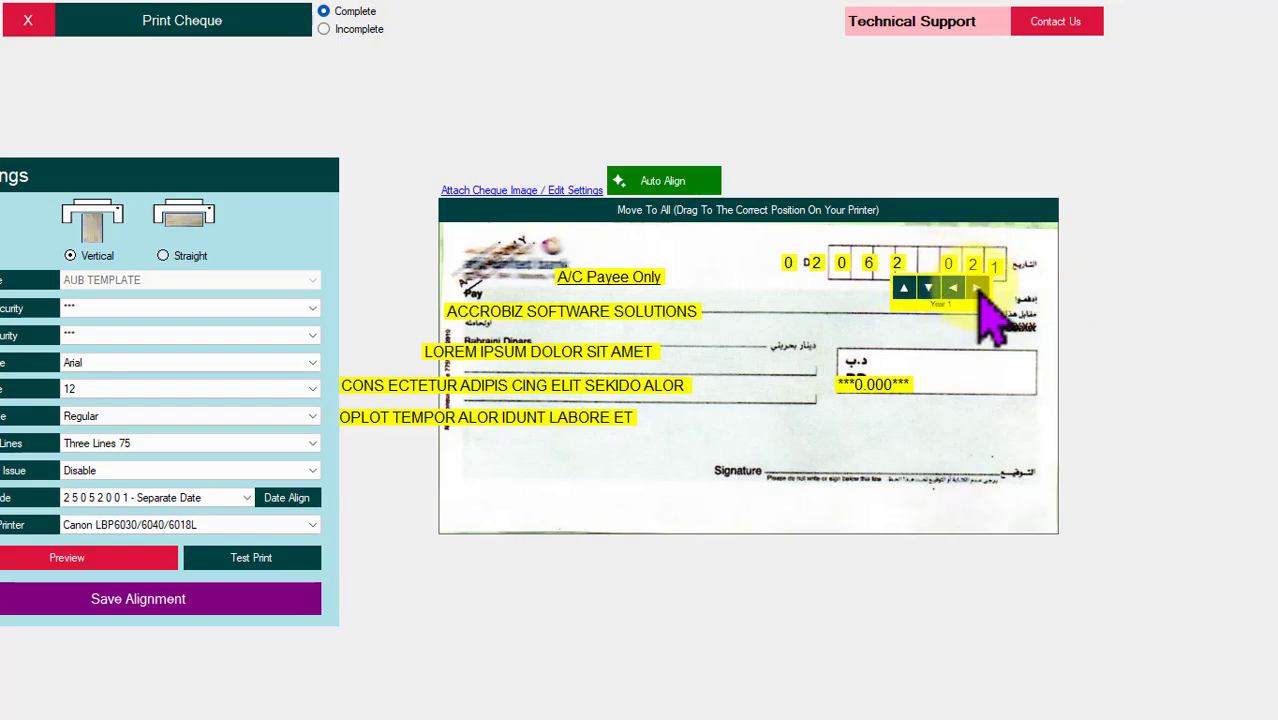
pyautogui.click(996, 291)
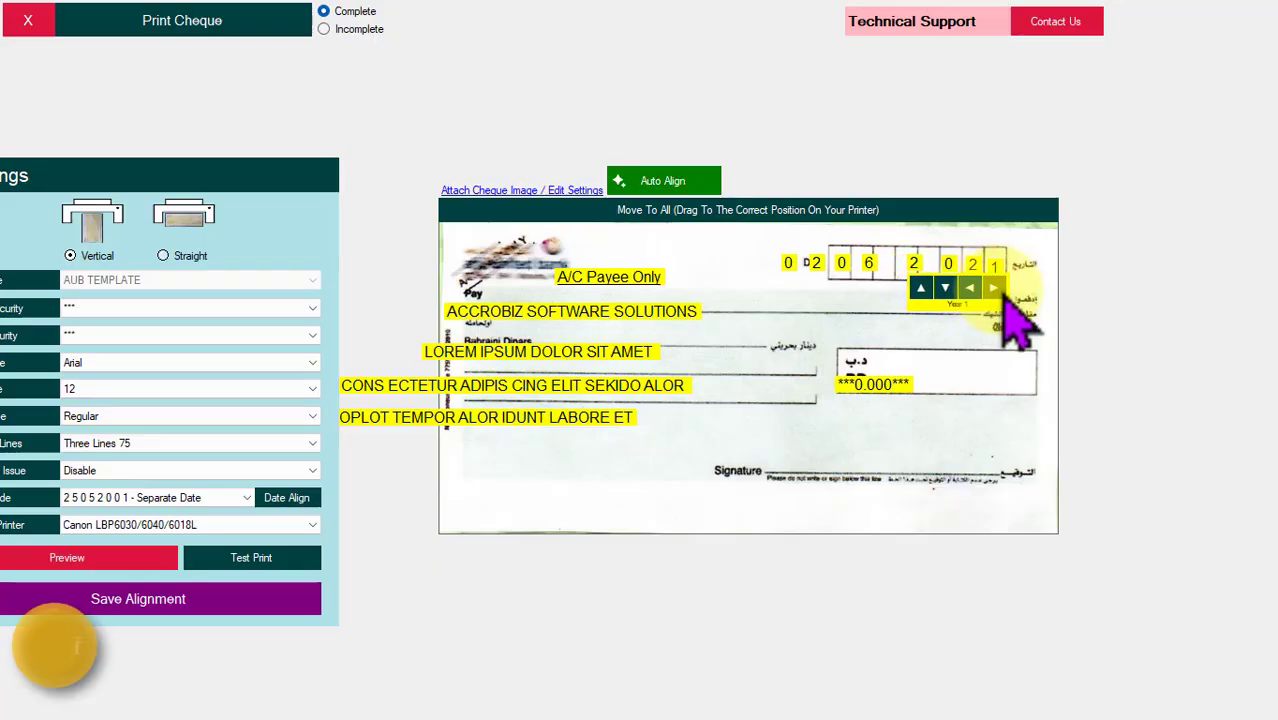
pyautogui.click(1000, 292)
pyautogui.click(1003, 293)
pyautogui.click(1007, 295)
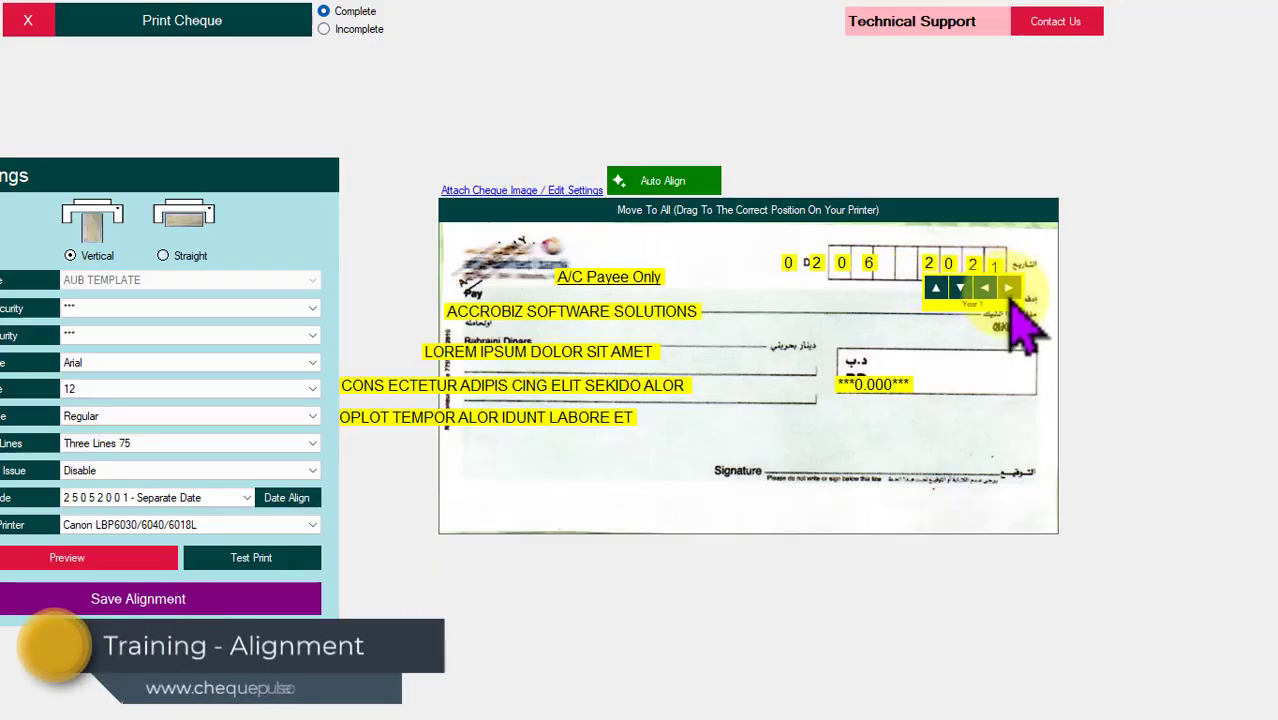
# - Place the day and month digits in the first four date boxes and even out the digits with Date Align
pyautogui.click(897, 262)
pyautogui.moveTo(850, 272)
pyautogui.mouseDown()
pyautogui.moveTo(884, 265)
pyautogui.moveTo(841, 269)
pyautogui.mouseUp()
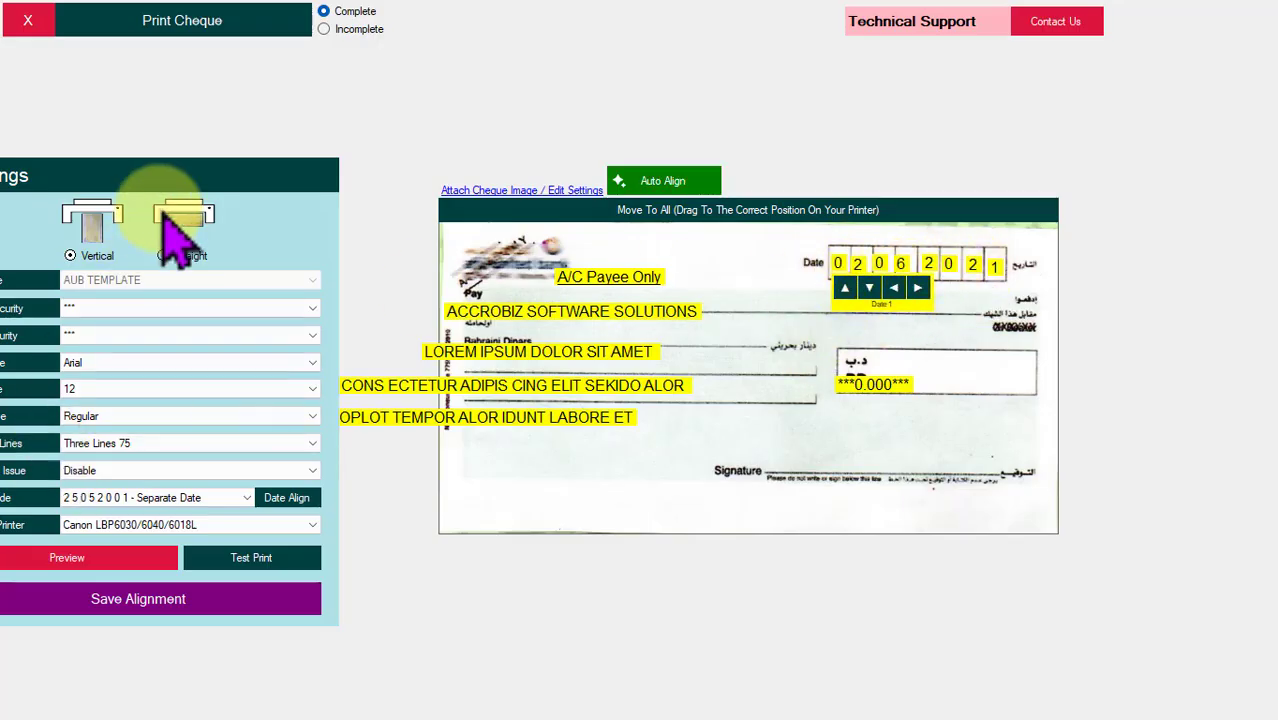
pyautogui.moveTo(222, 171); pyautogui.dragTo(300, 128)
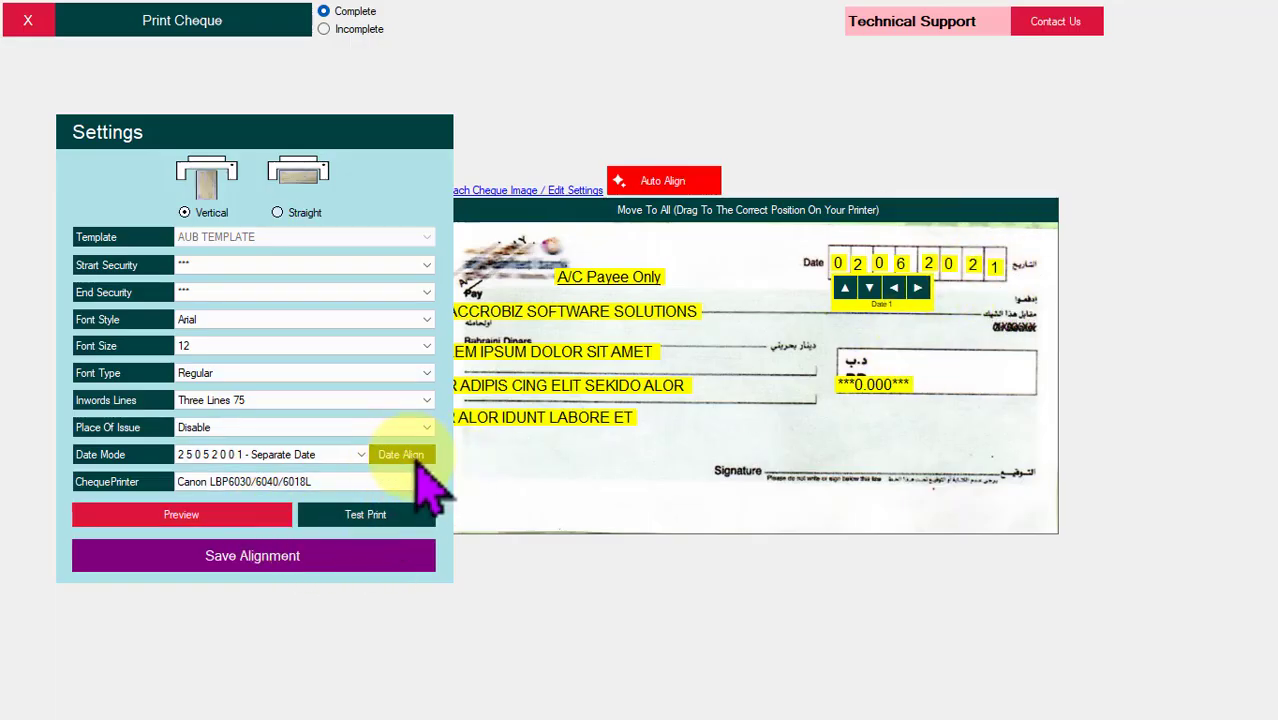
pyautogui.click(996, 266)
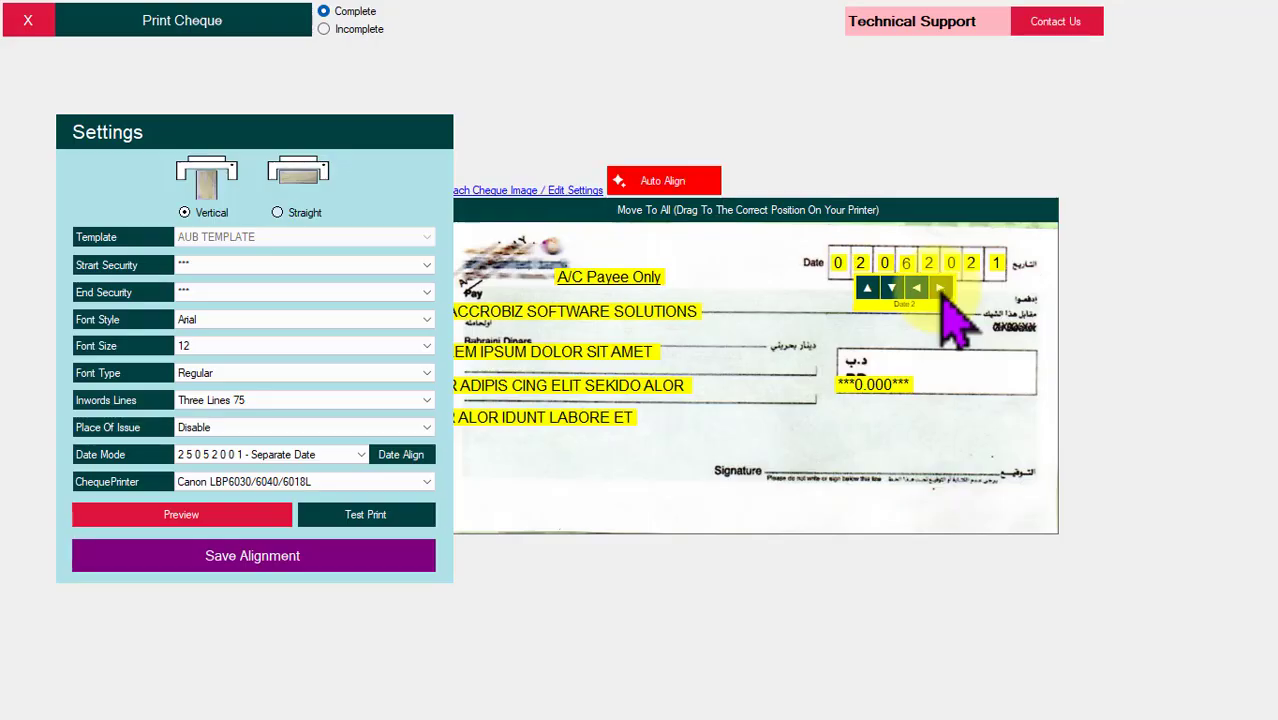
pyautogui.click(869, 288)
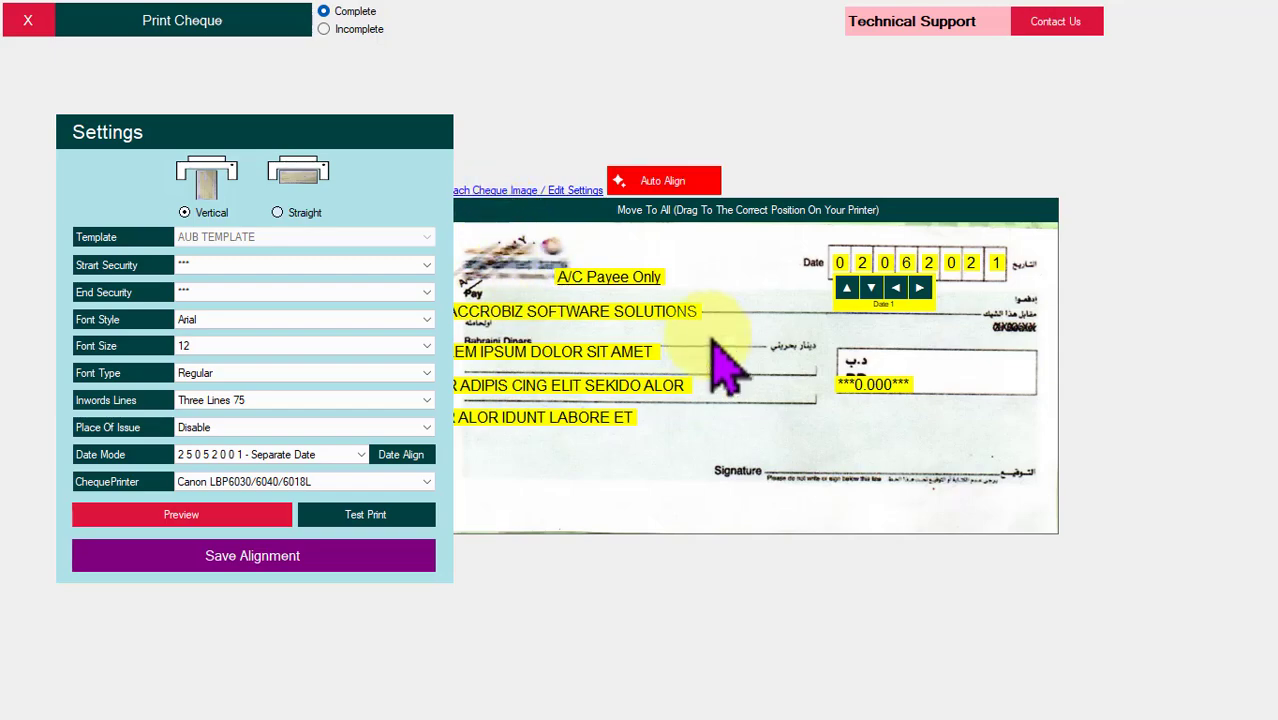
# - Position the A/C Payee Only mark, payee name, three amount-in-words lines and amount over their matching areas of the scanned cheque
pyautogui.moveTo(320, 128); pyautogui.dragTo(177, 199)
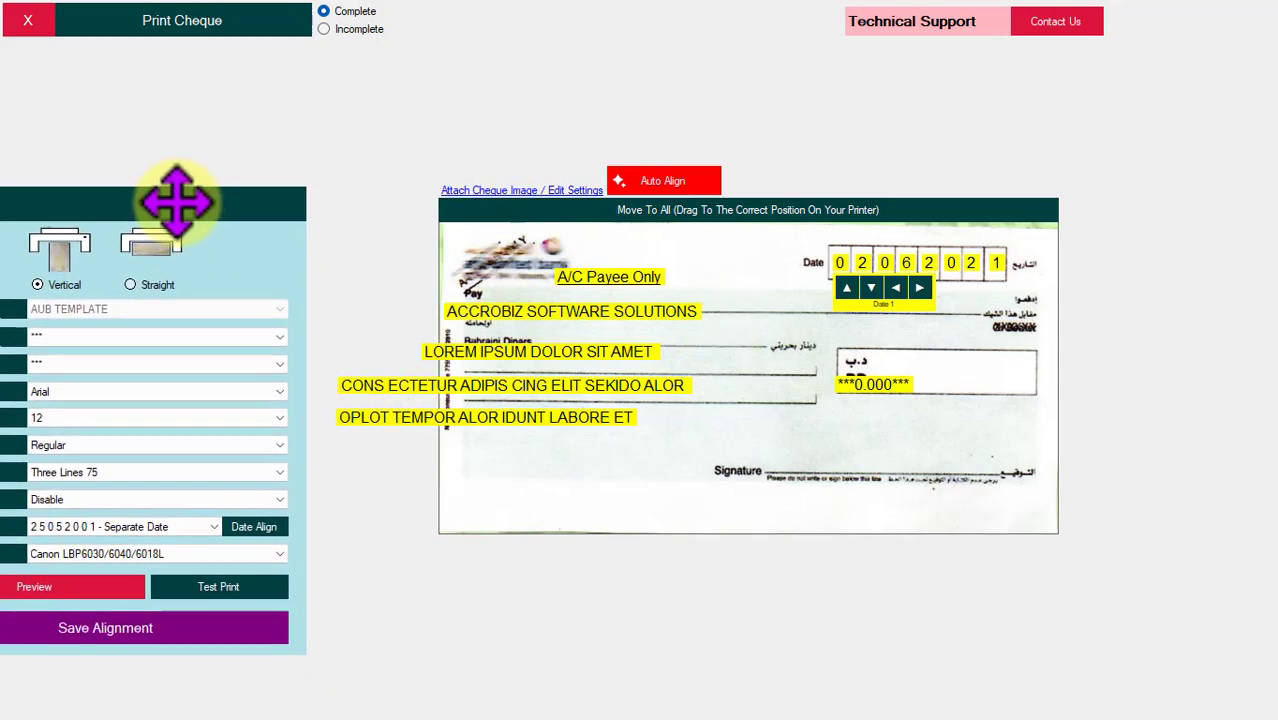
pyautogui.moveTo(590, 308); pyautogui.dragTo(686, 260)
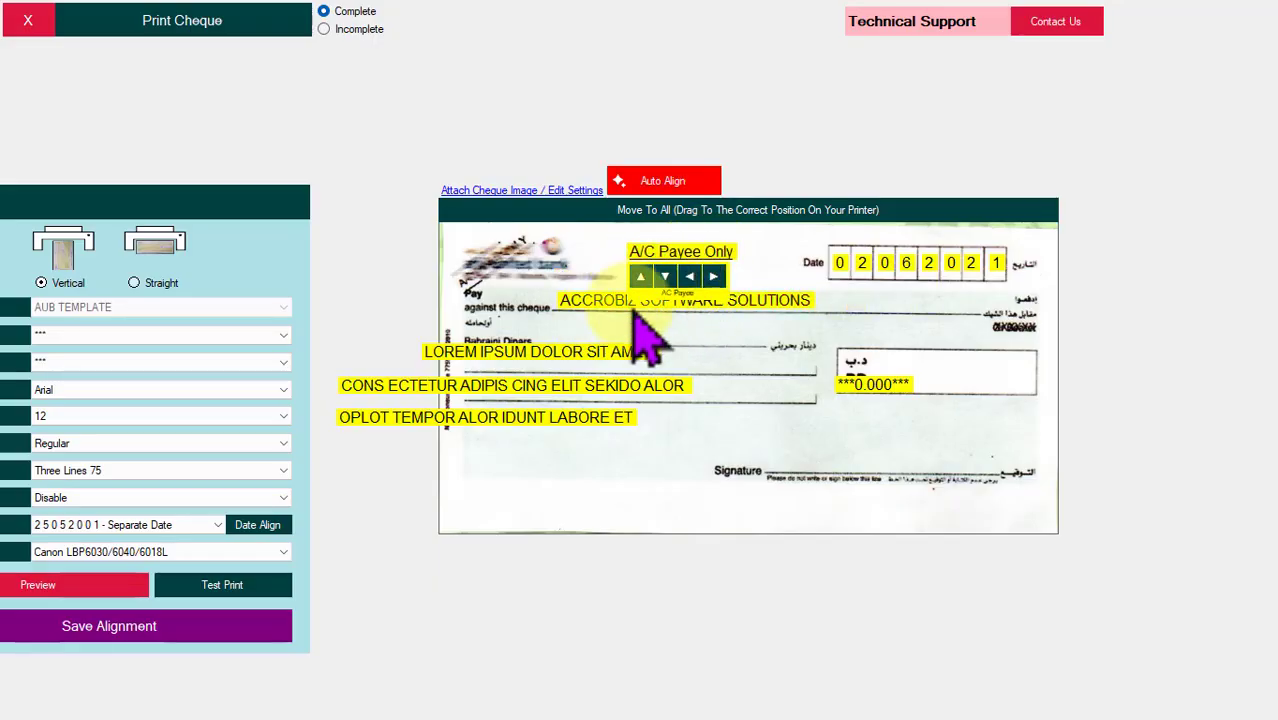
pyautogui.moveTo(533, 352); pyautogui.dragTo(646, 329)
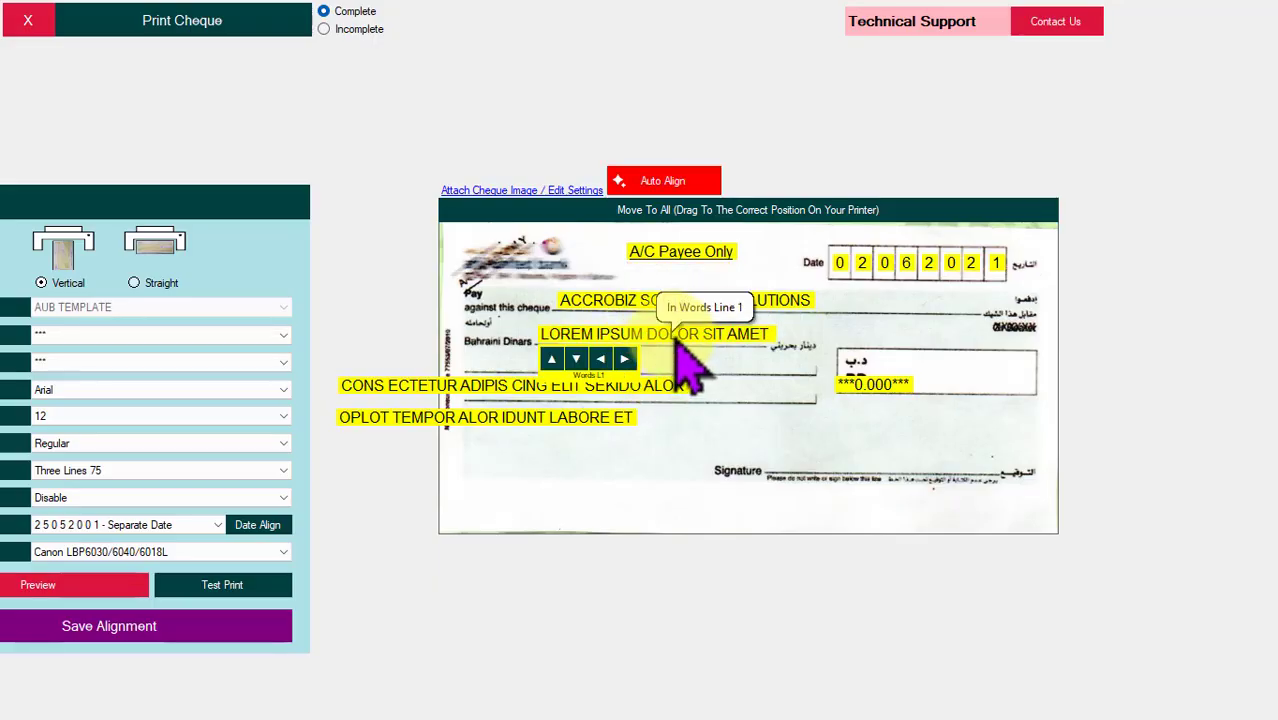
pyautogui.moveTo(462, 386); pyautogui.dragTo(580, 361)
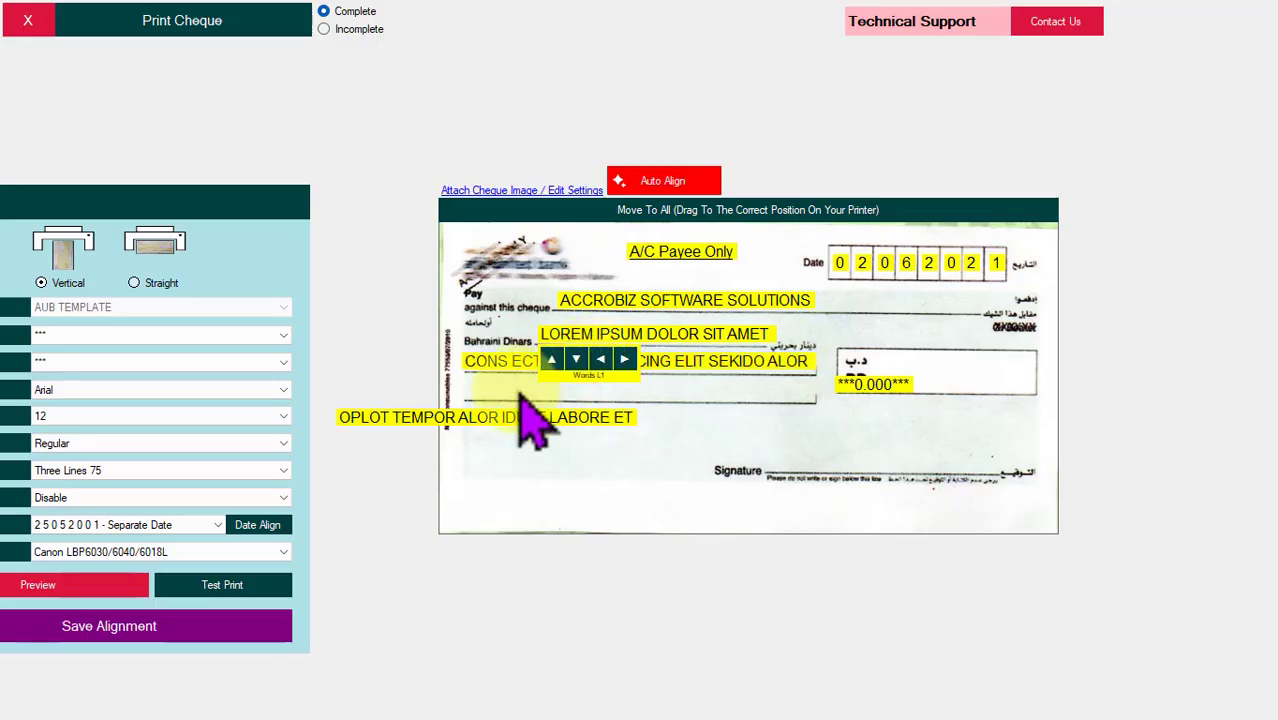
pyautogui.moveTo(483, 418); pyautogui.dragTo(604, 390)
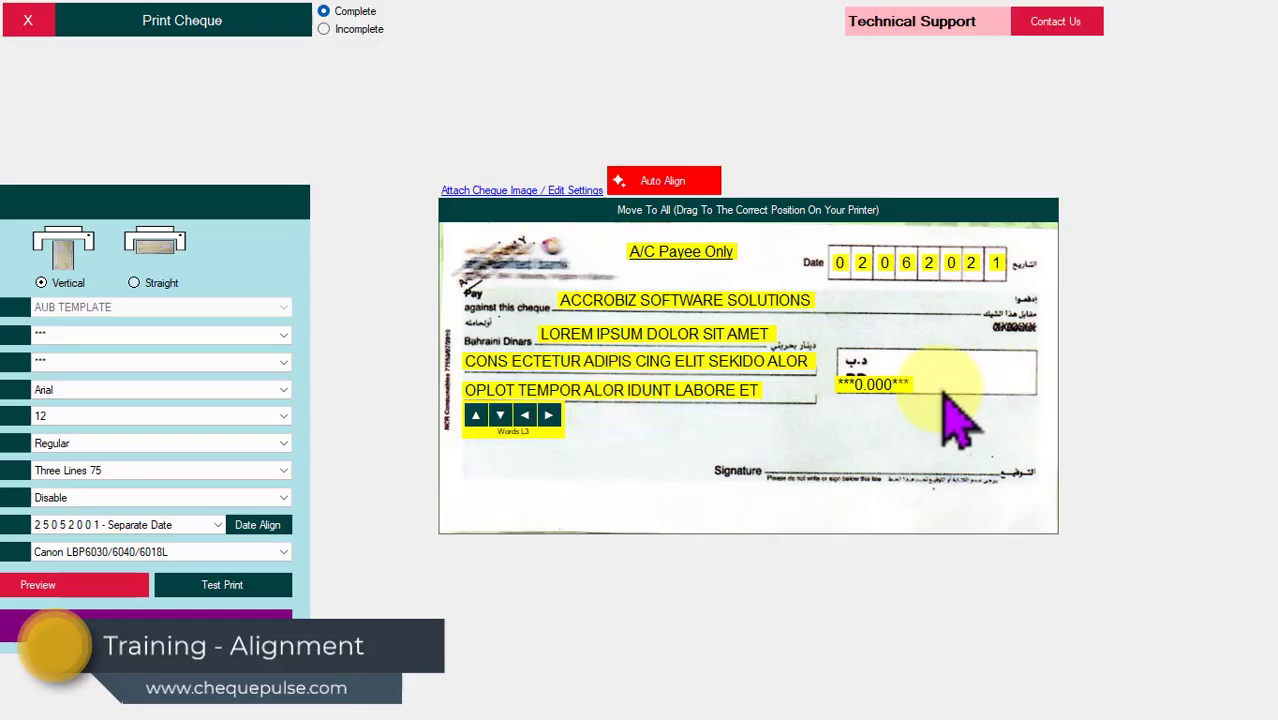
pyautogui.moveTo(897, 387); pyautogui.dragTo(946, 377)
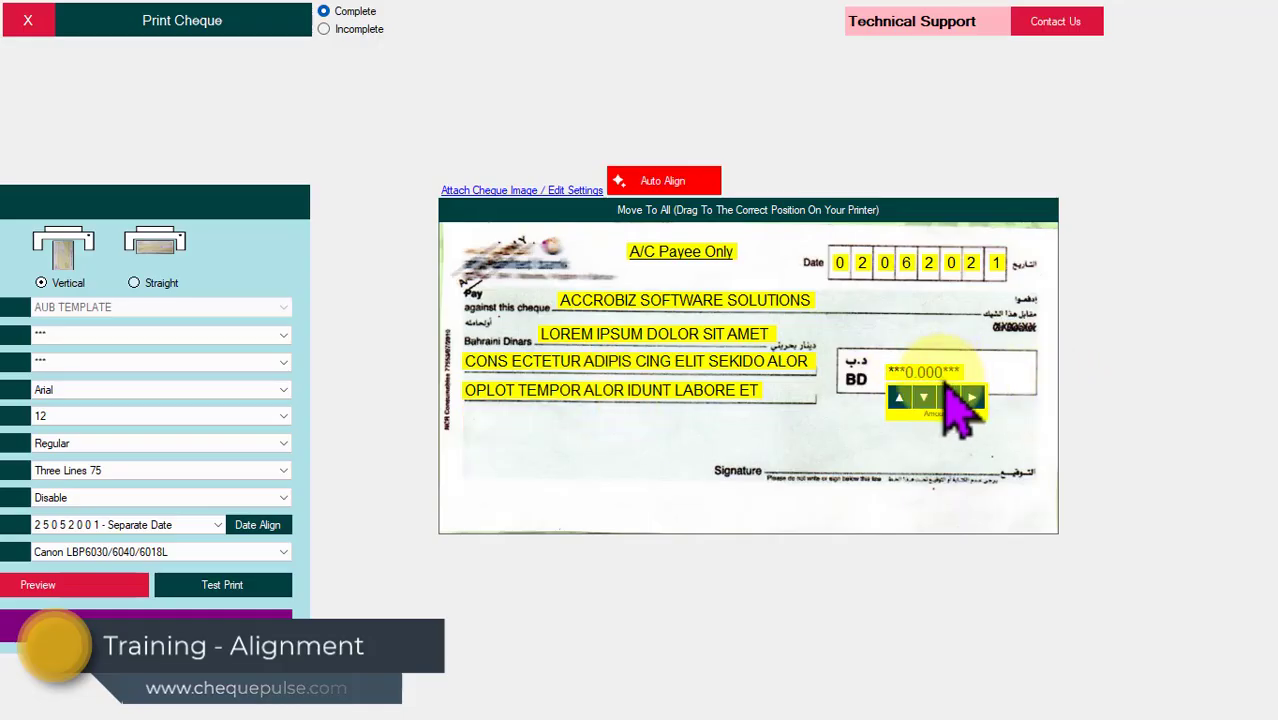
# - Keep the settings panel clear of the cheque and run a test print of the alignment
pyautogui.moveTo(160, 195); pyautogui.dragTo(345, 148)
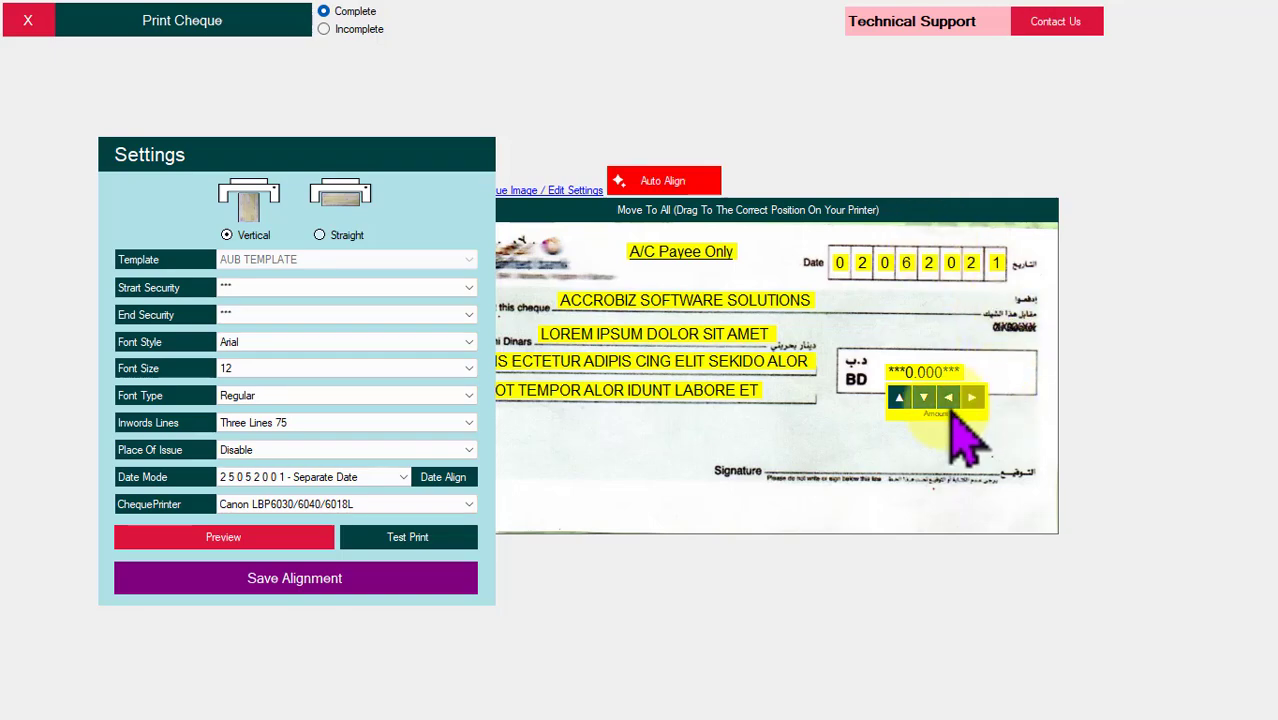
pyautogui.moveTo(386, 154); pyautogui.dragTo(263, 131)
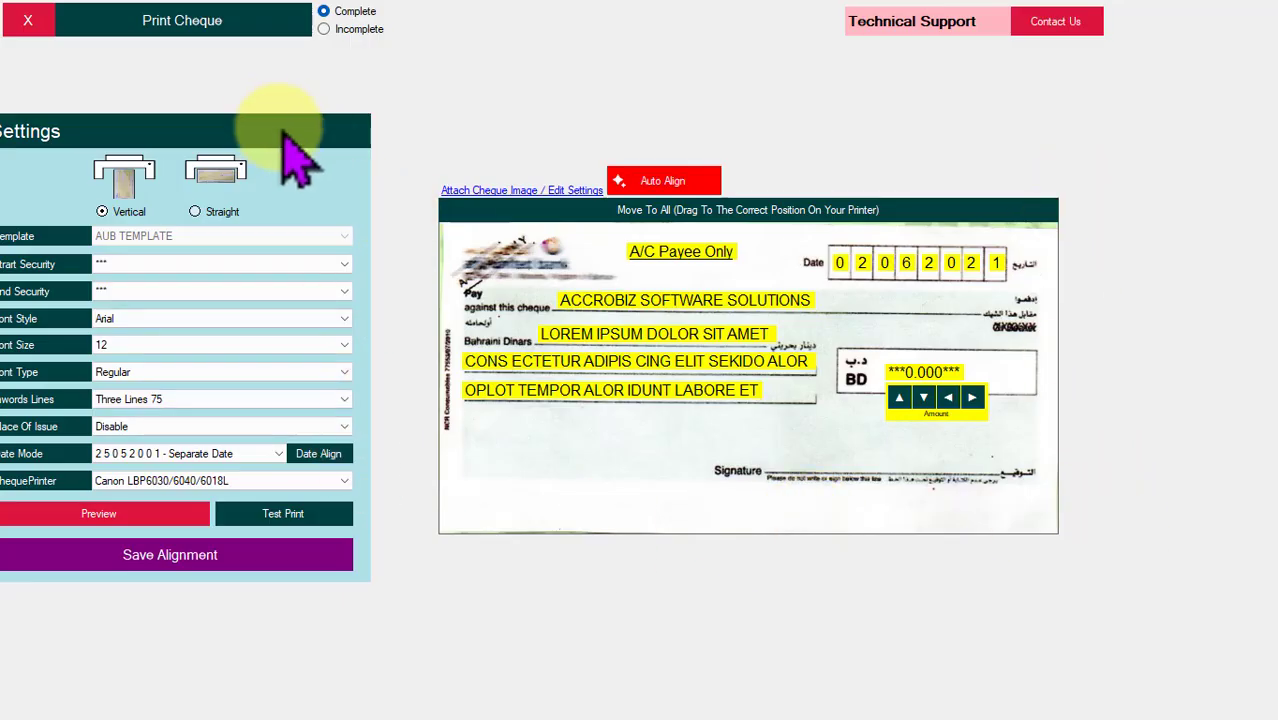
pyautogui.moveTo(277, 125); pyautogui.dragTo(365, 114)
pyautogui.click(300, 585)
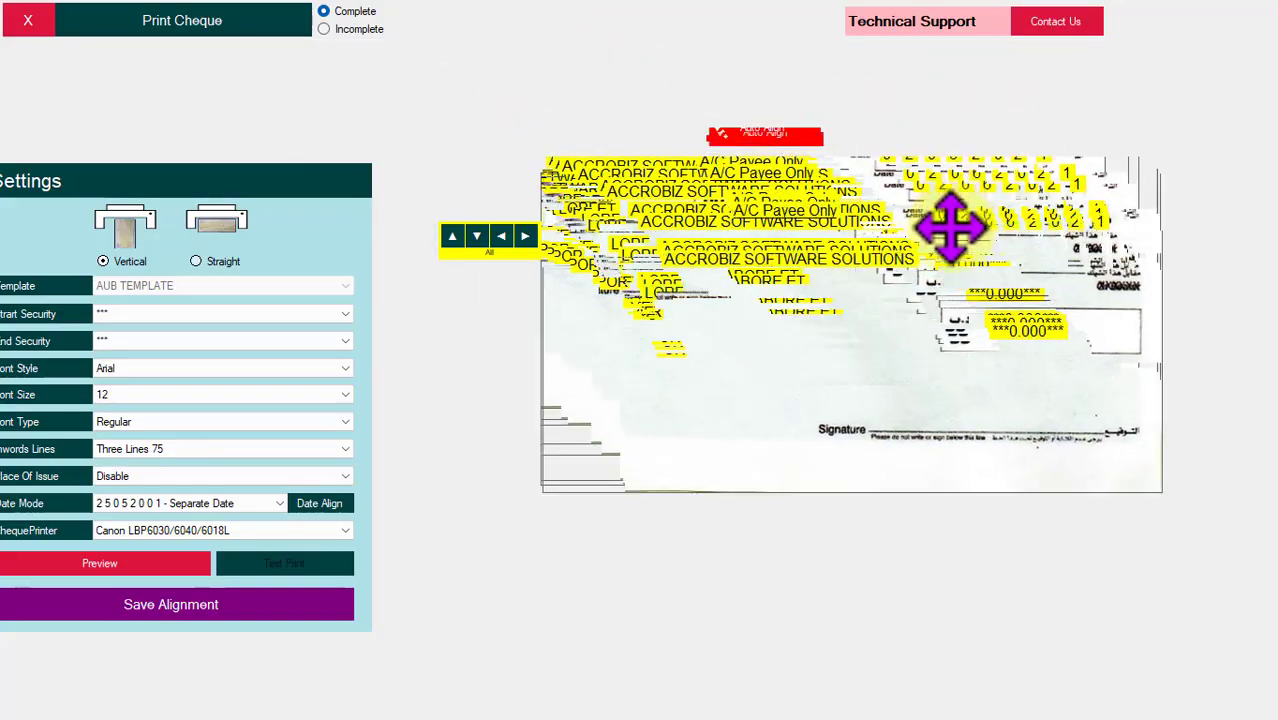
# - Move all cheque fields together to a new print position and preview the cheque
pyautogui.moveTo(862, 242); pyautogui.dragTo(745, 310)
pyautogui.moveTo(893, 187); pyautogui.dragTo(955, 195)
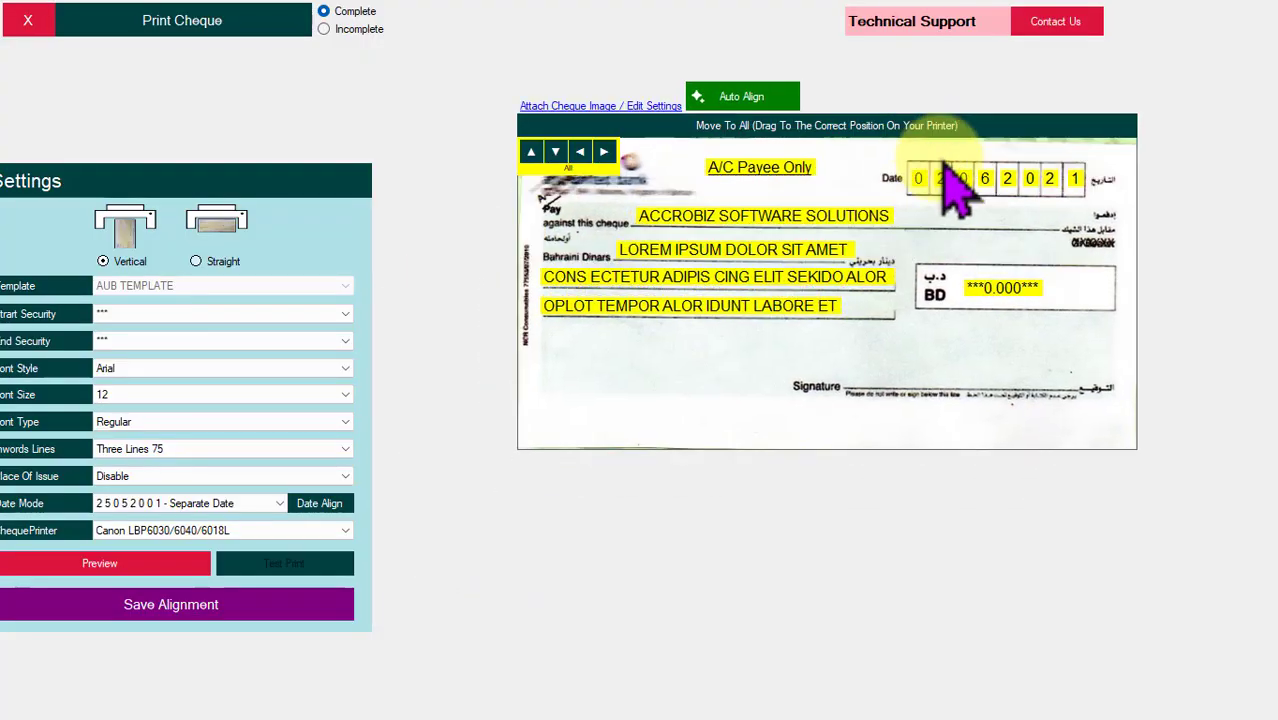
pyautogui.click(142, 565)
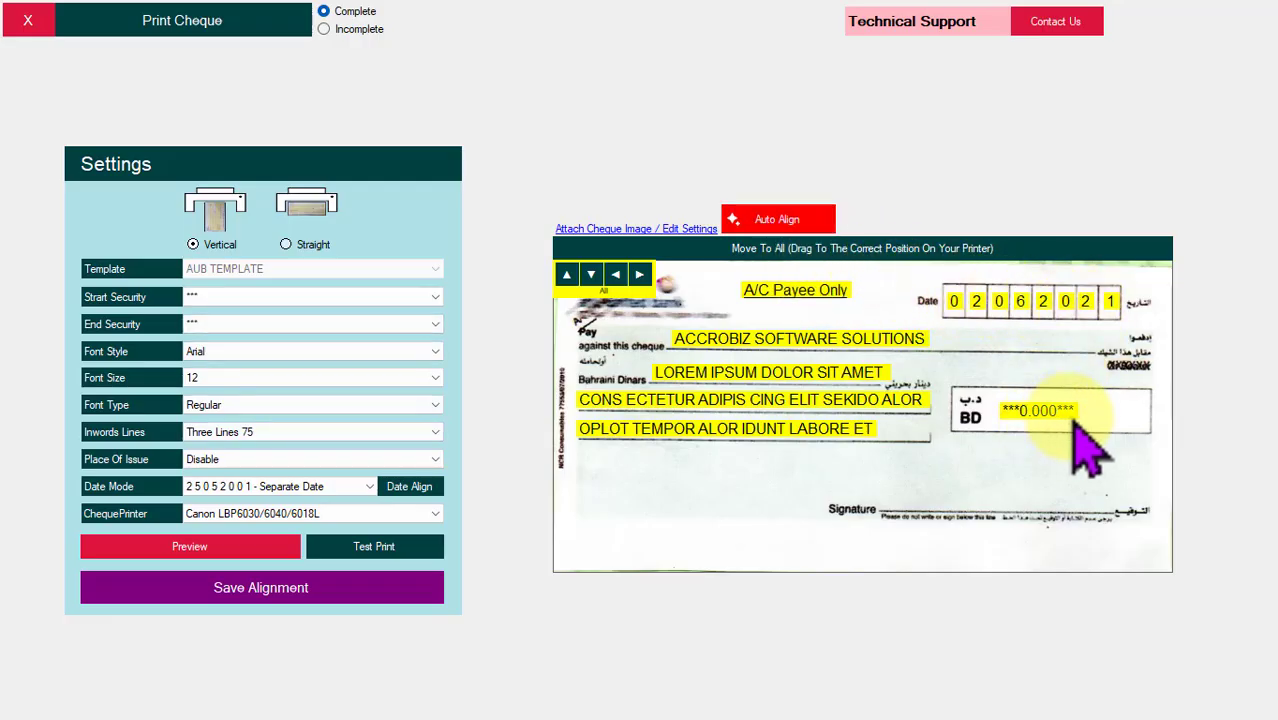
# - Save the alignment, and check it with a preview and a test print
pyautogui.click(257, 598)
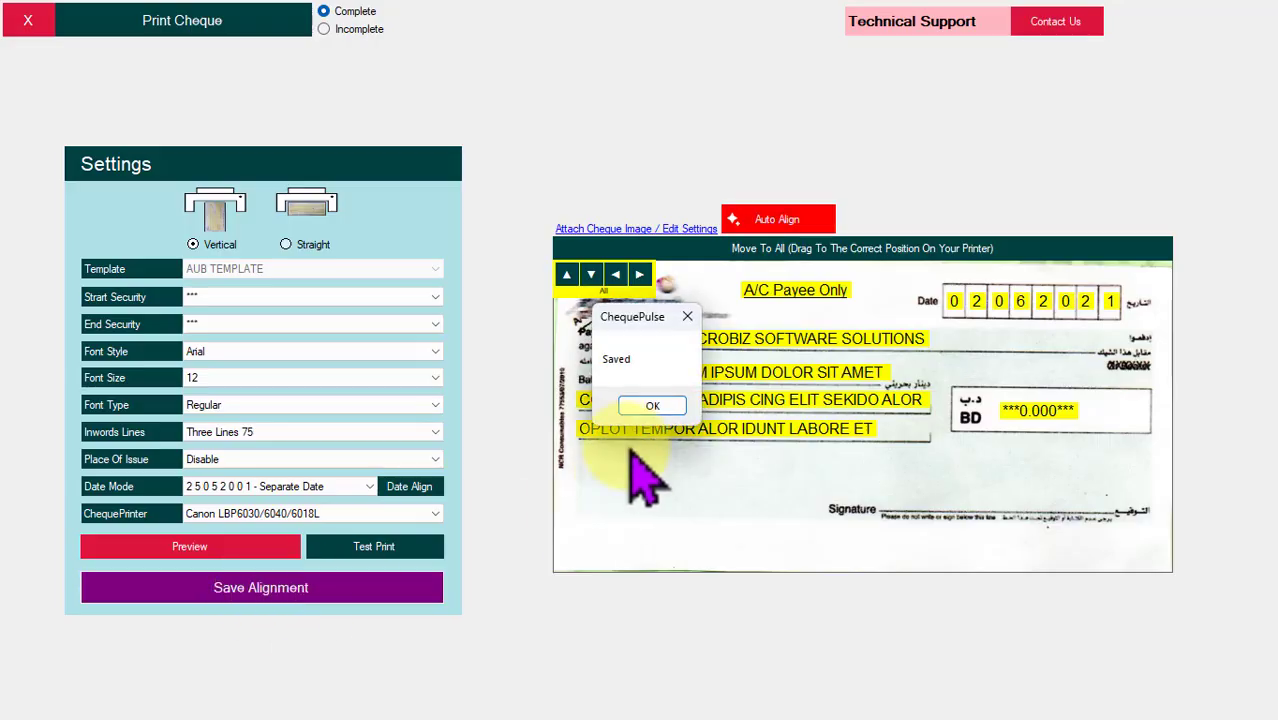
pyautogui.click(648, 408)
pyautogui.click(215, 548)
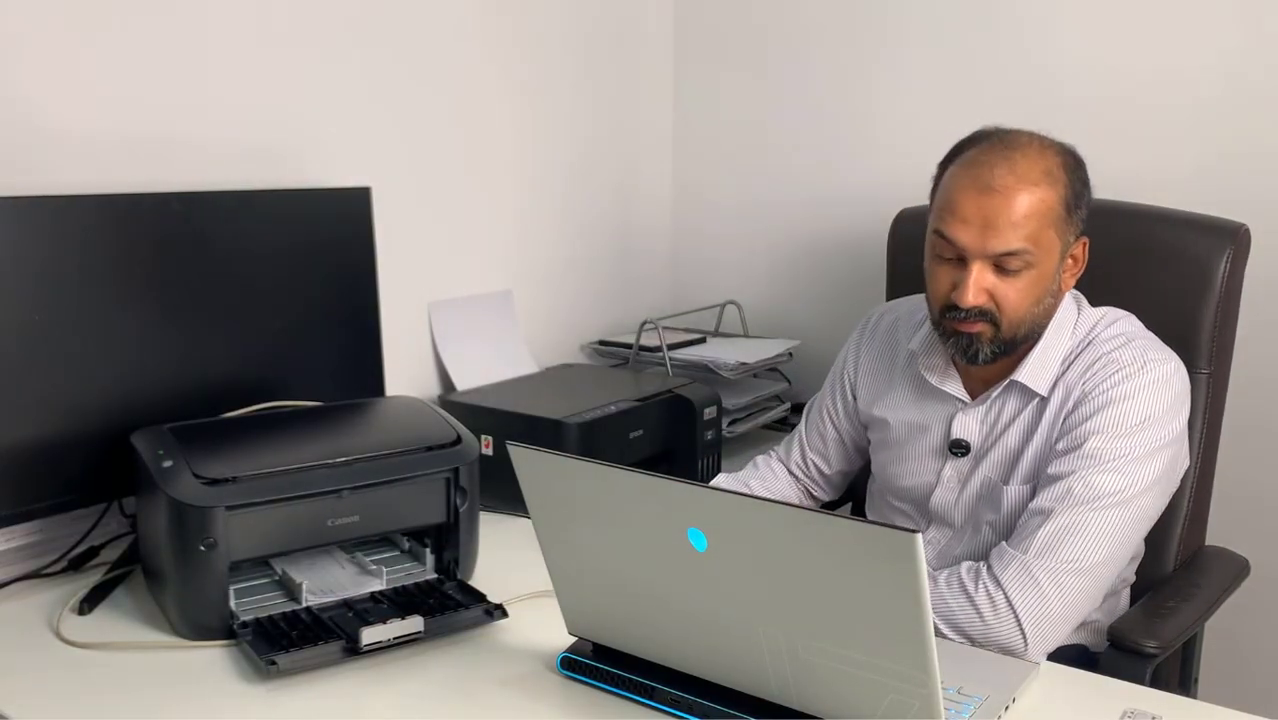
pyautogui.click(362, 552)
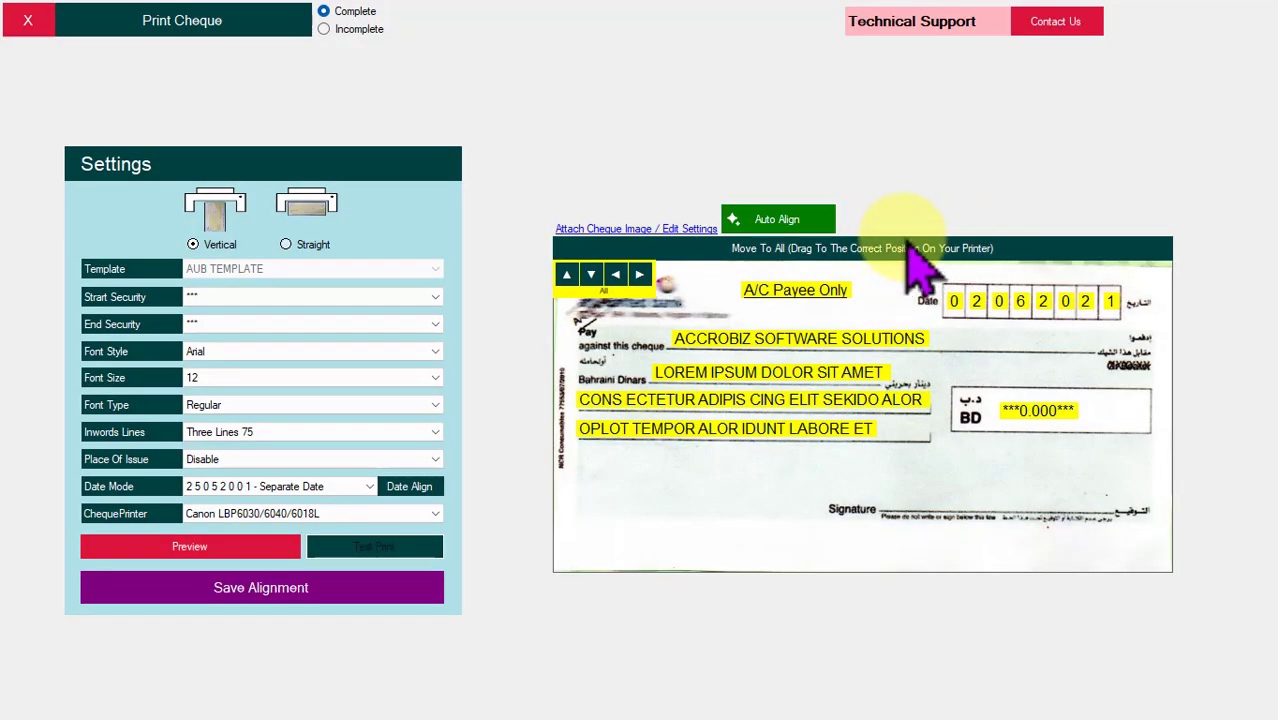
# - Shift the whole cheque layout up and to the left, and save the alignment
pyautogui.moveTo(908, 245); pyautogui.dragTo(813, 205)
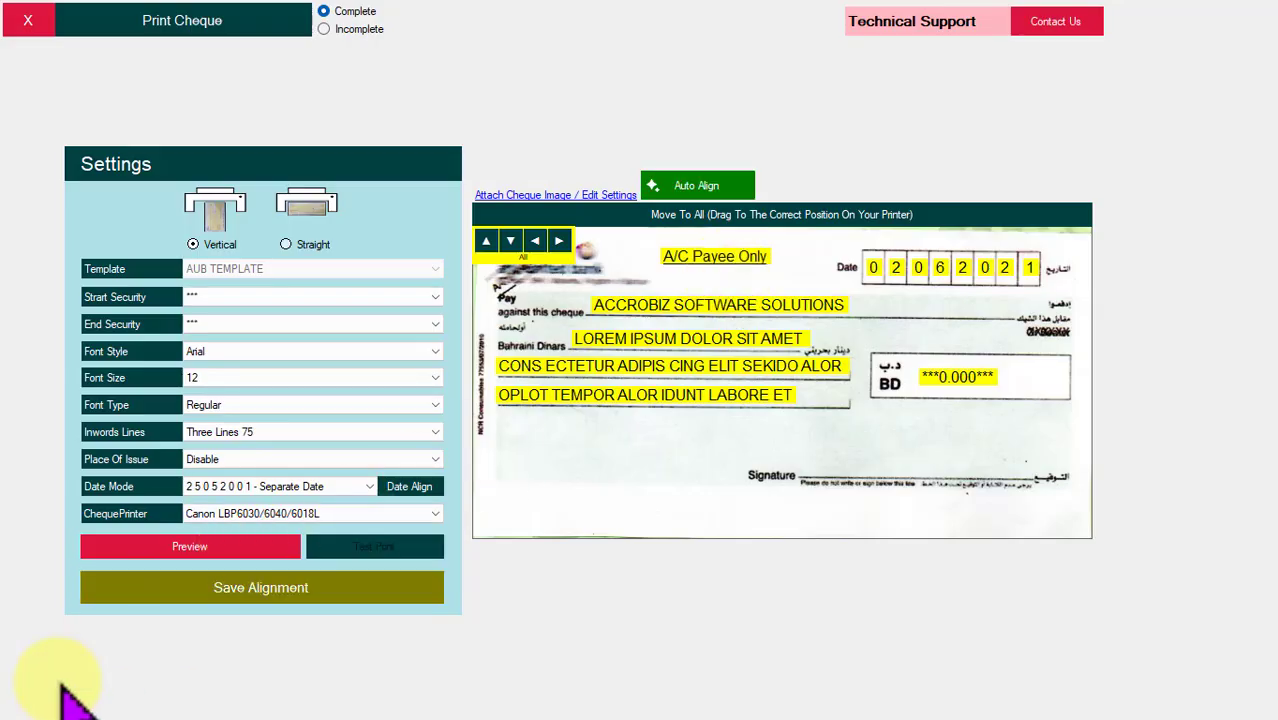
pyautogui.click(214, 590)
pyautogui.click(650, 405)
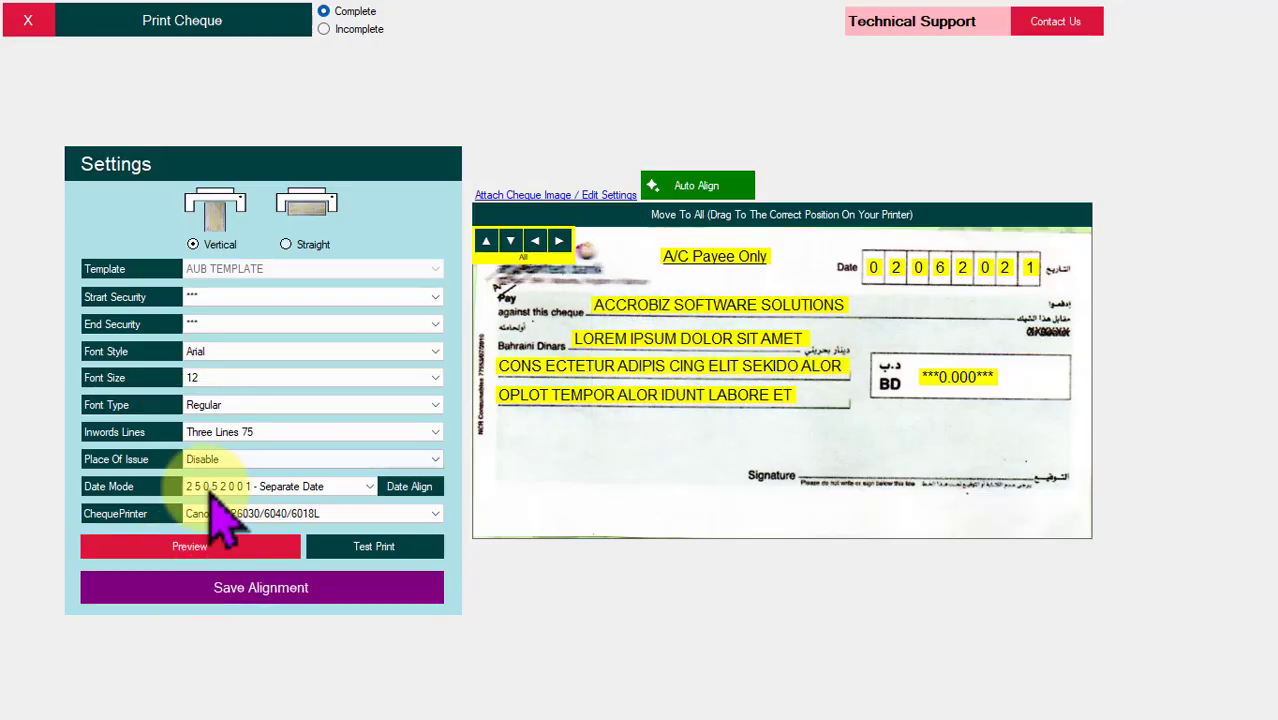
# - Preview the cheque and run a test print of the saved alignment
pyautogui.click(197, 552)
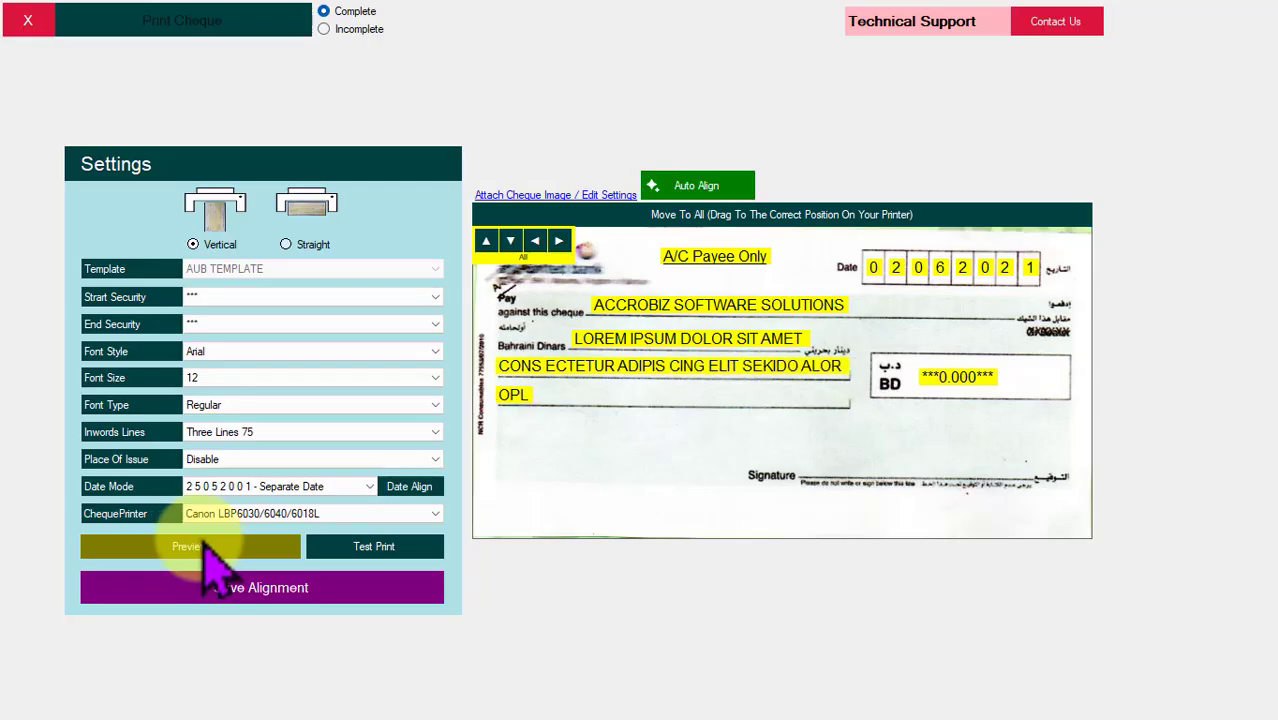
pyautogui.click(362, 556)
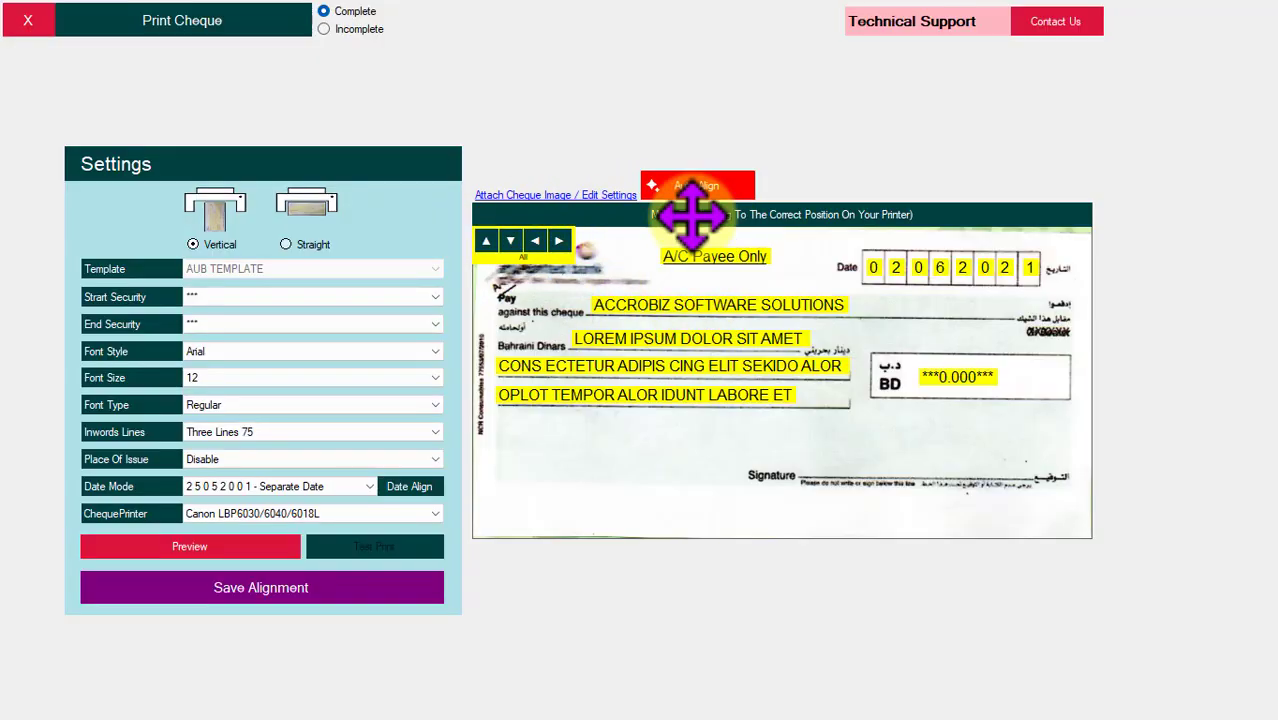
# - Nudge the whole cheque layout slightly up and to the left, moving the settings panel clear of the cheque
pyautogui.click(490, 244)
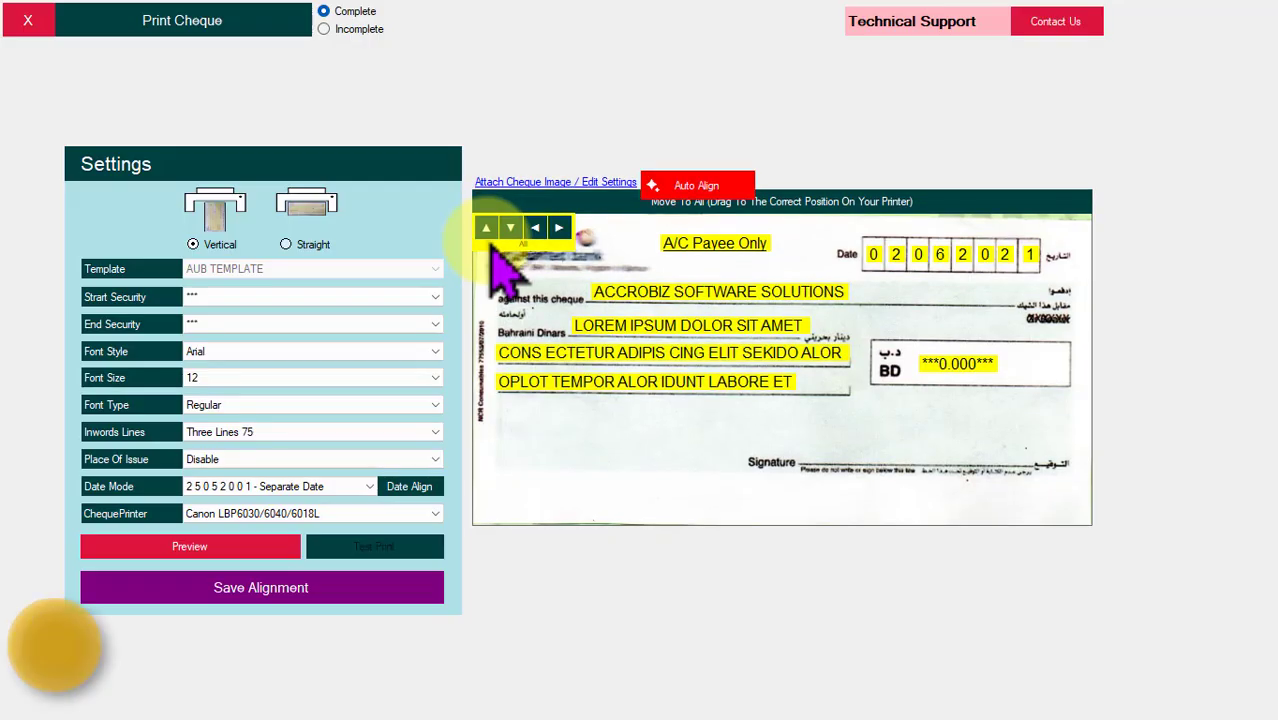
pyautogui.click(490, 244)
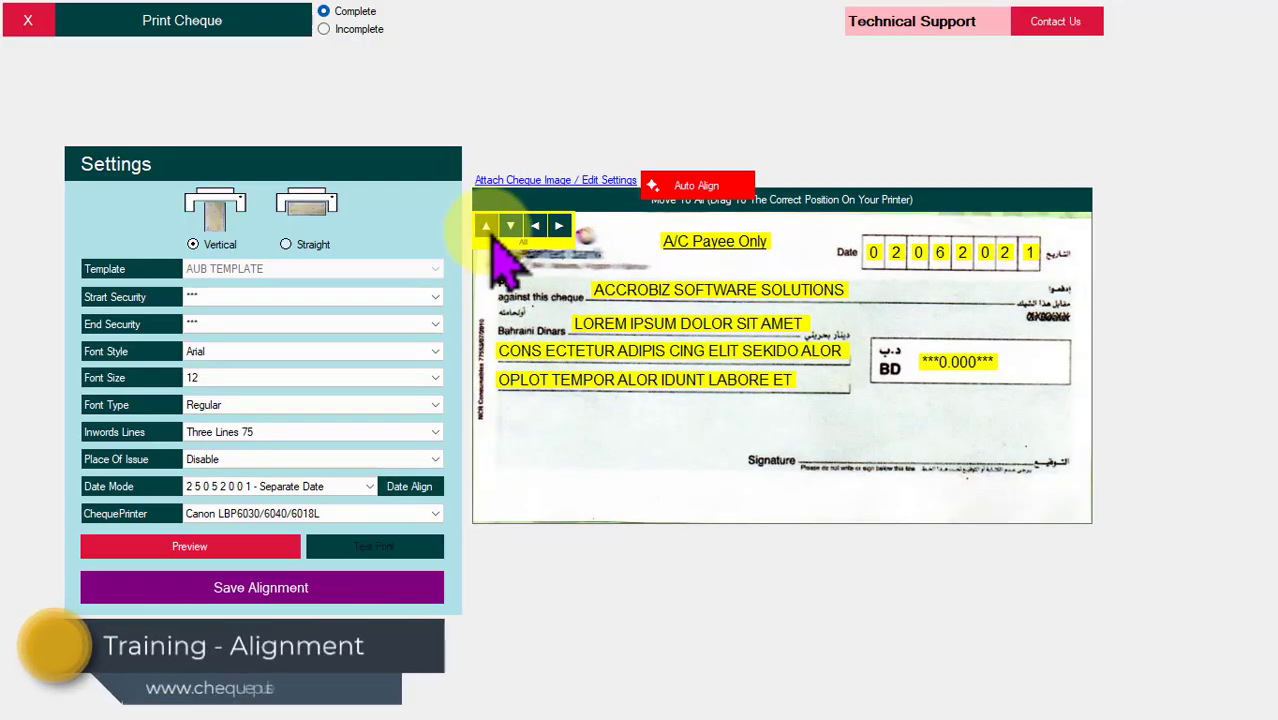
pyautogui.click(490, 238)
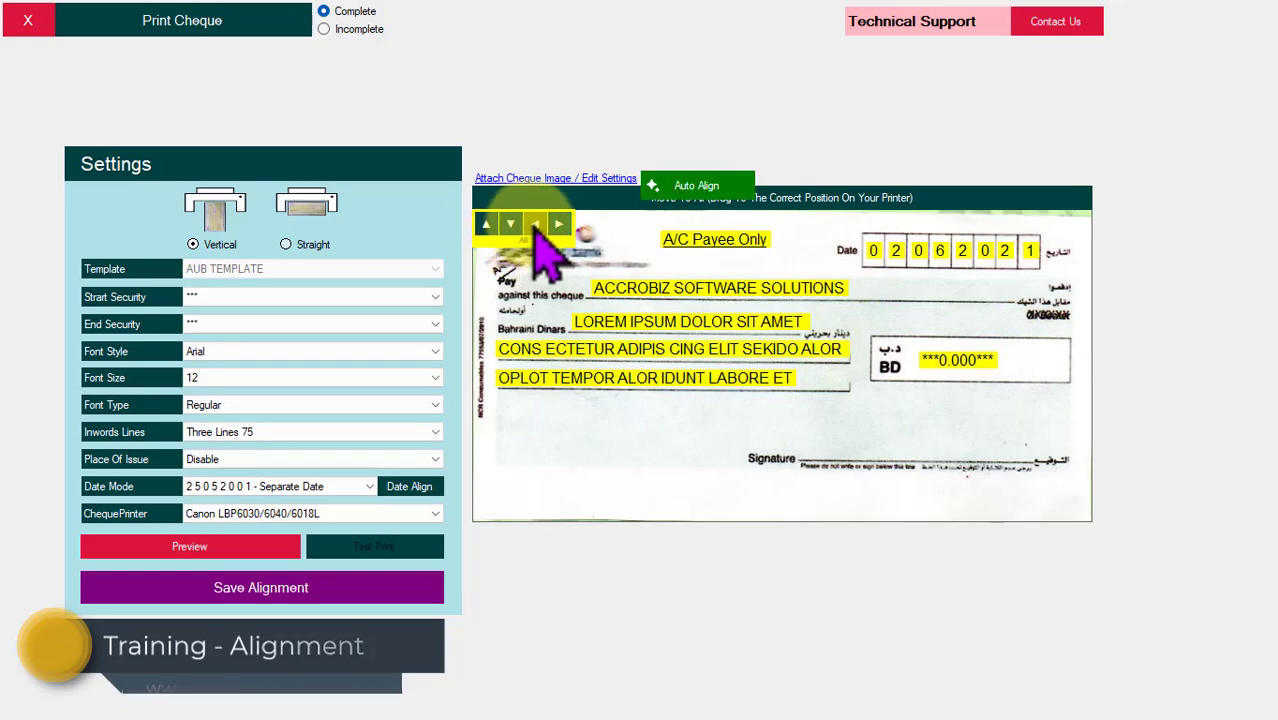
pyautogui.click(533, 225)
pyautogui.click(533, 225)
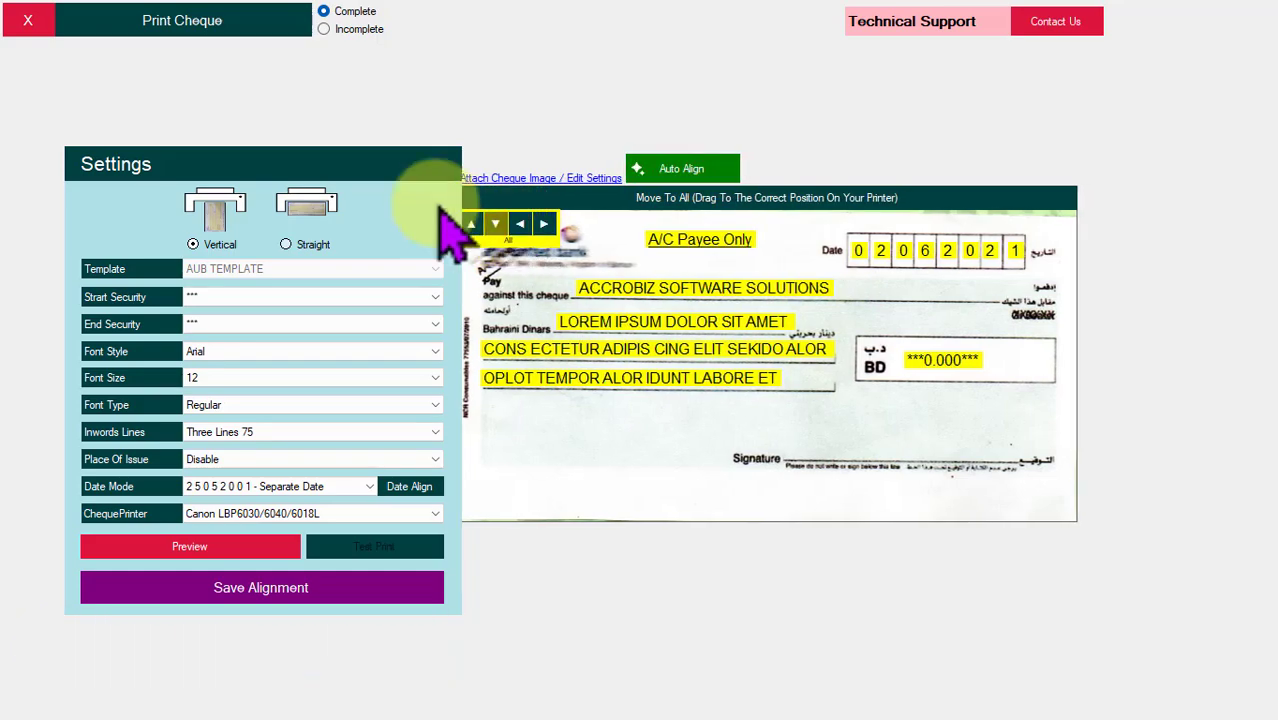
pyautogui.moveTo(350, 163); pyautogui.dragTo(268, 165)
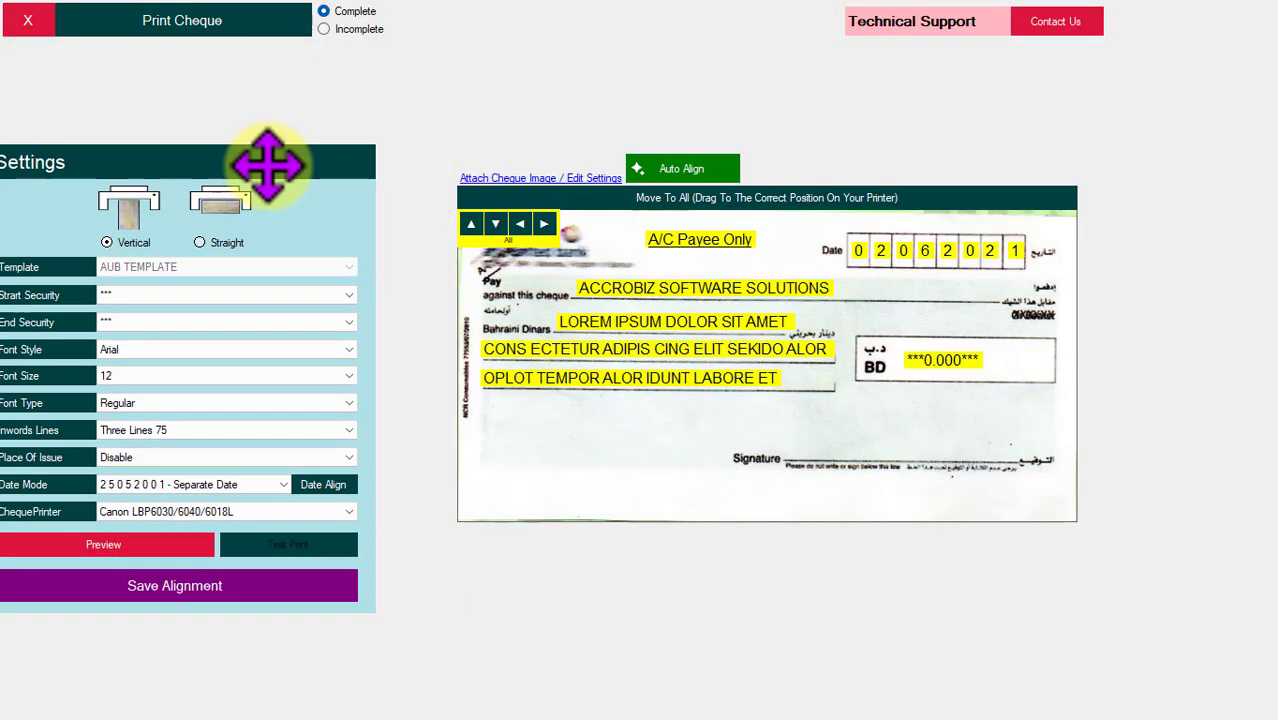
pyautogui.click(521, 227)
pyautogui.click(521, 227)
pyautogui.click(521, 227)
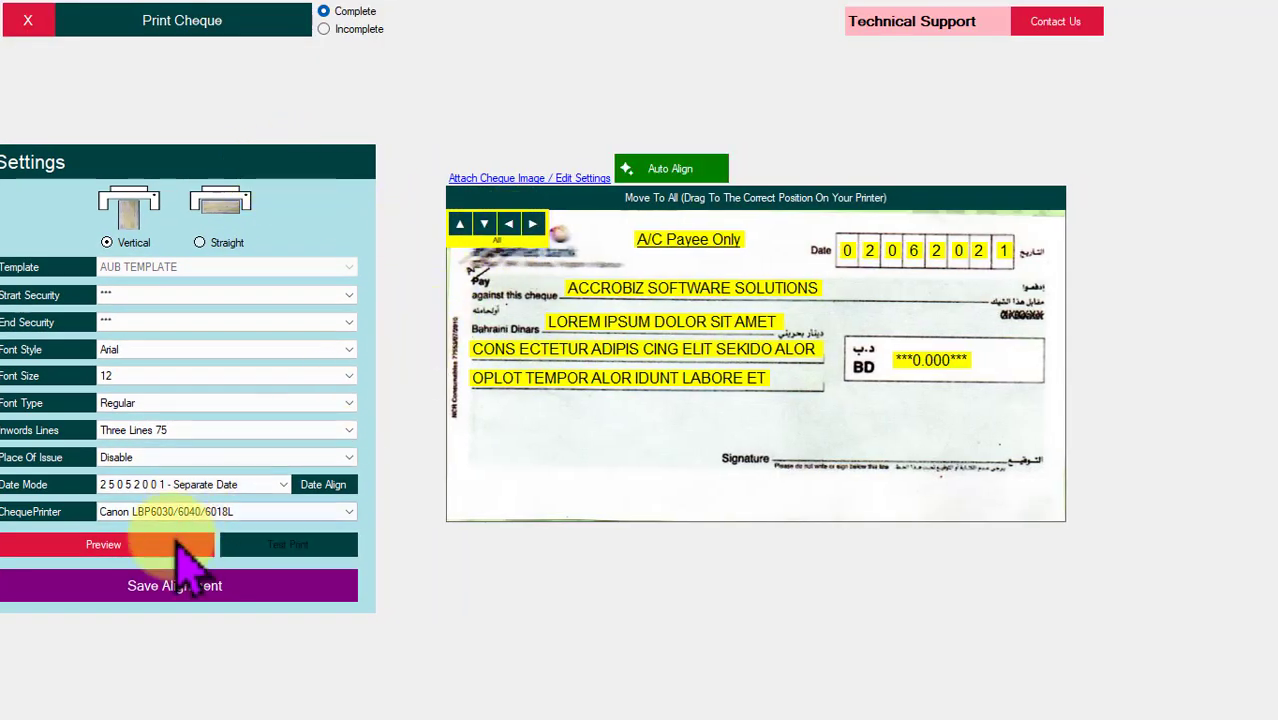
# - Save the shifted layout, and check it with a preview and another test print
pyautogui.click(176, 605)
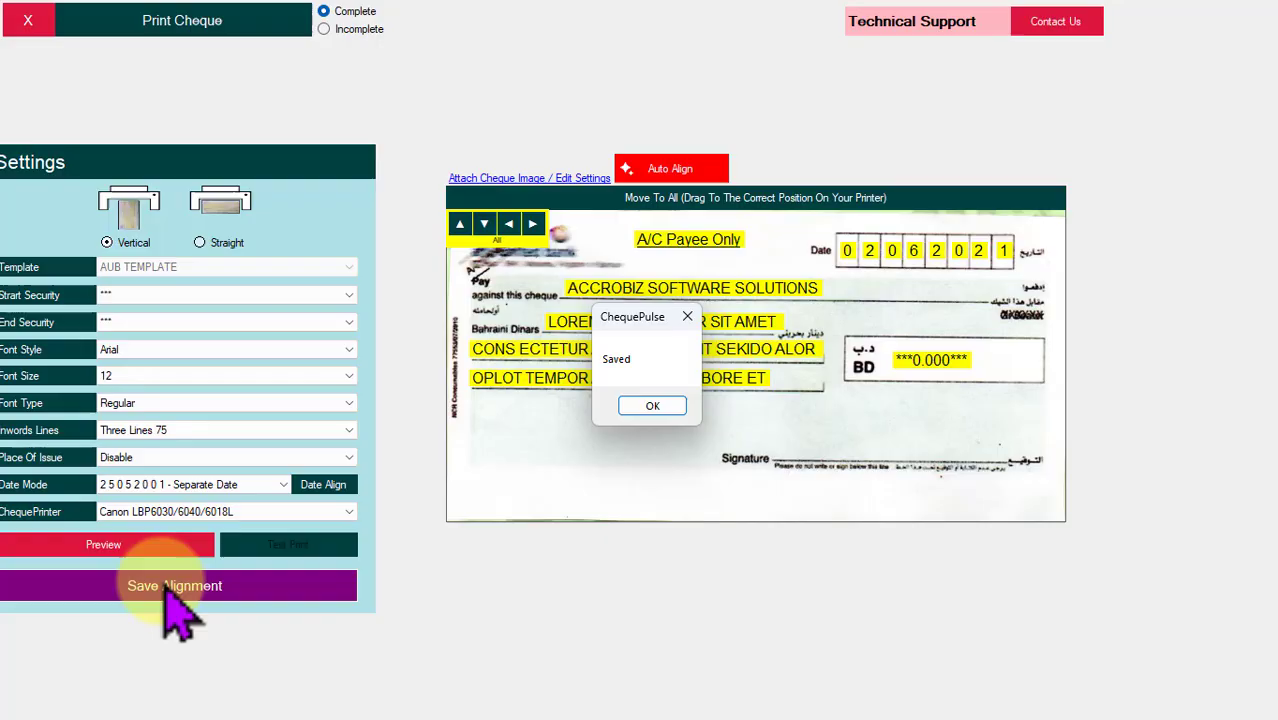
pyautogui.click(665, 405)
pyautogui.click(98, 553)
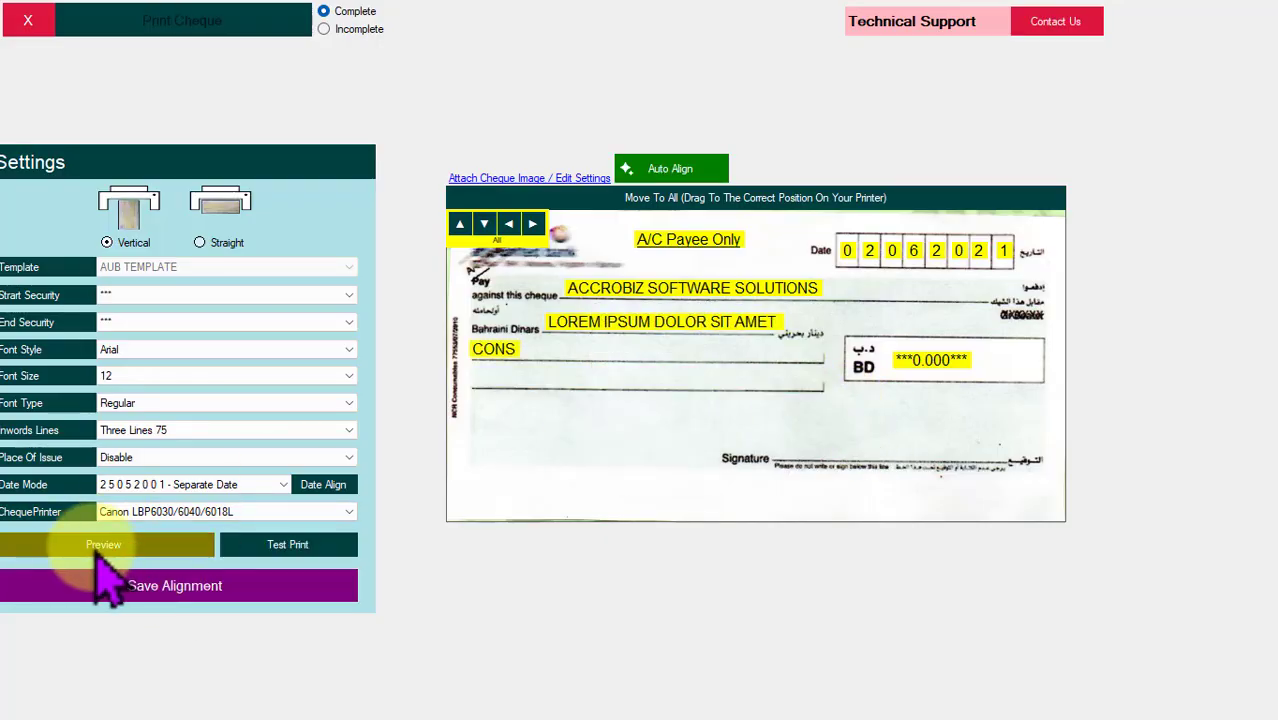
pyautogui.click(273, 549)
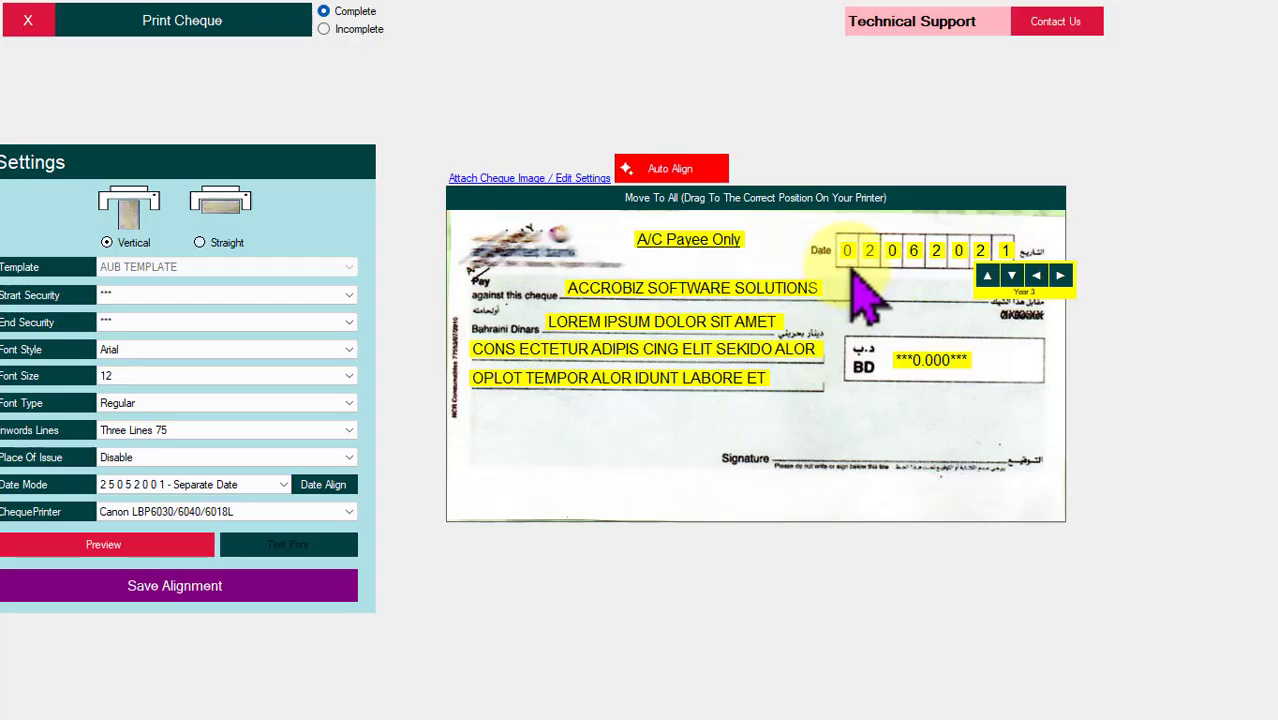
# - Save the cheque alignment once more for the AUB TEMPLATE
pyautogui.click(166, 598)
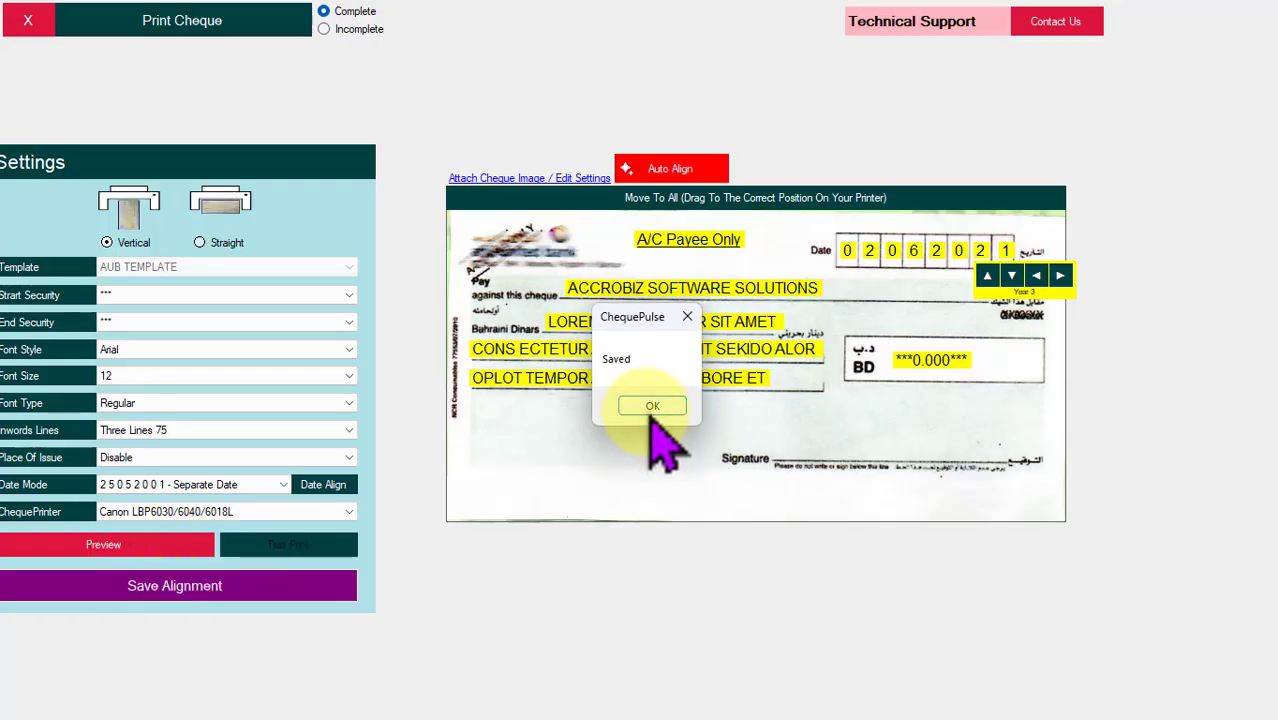
pyautogui.click(652, 406)
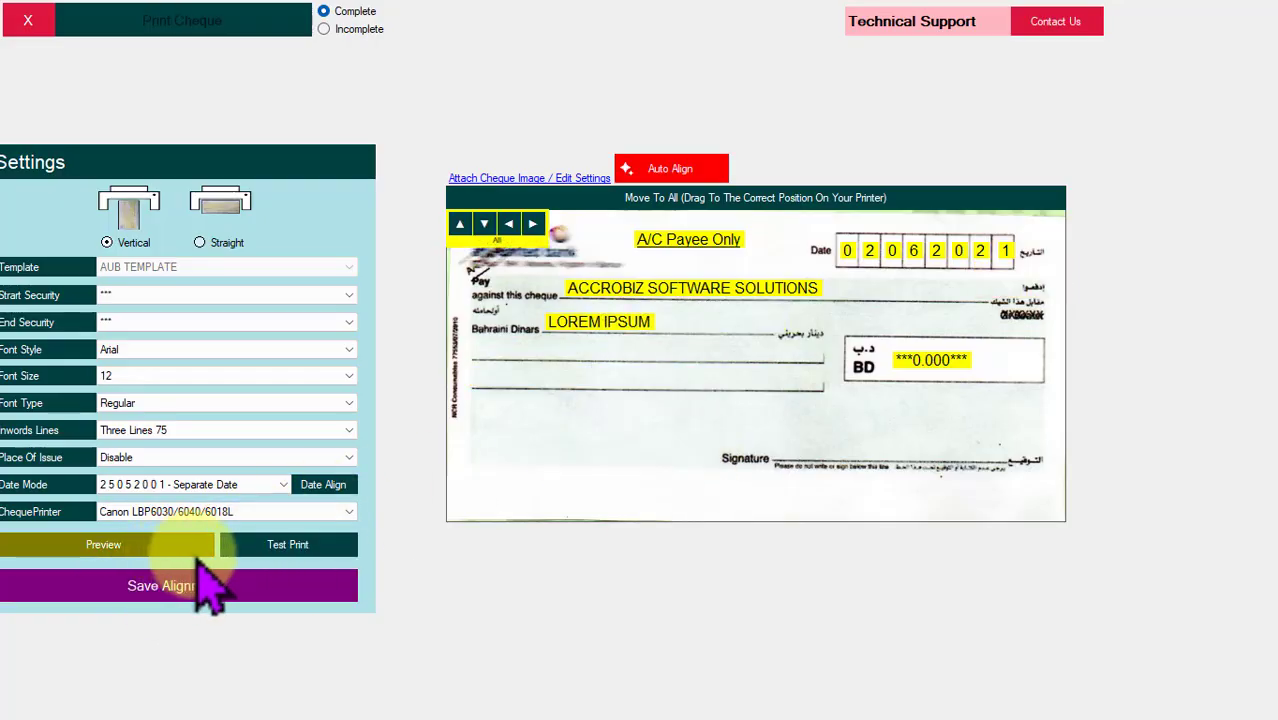